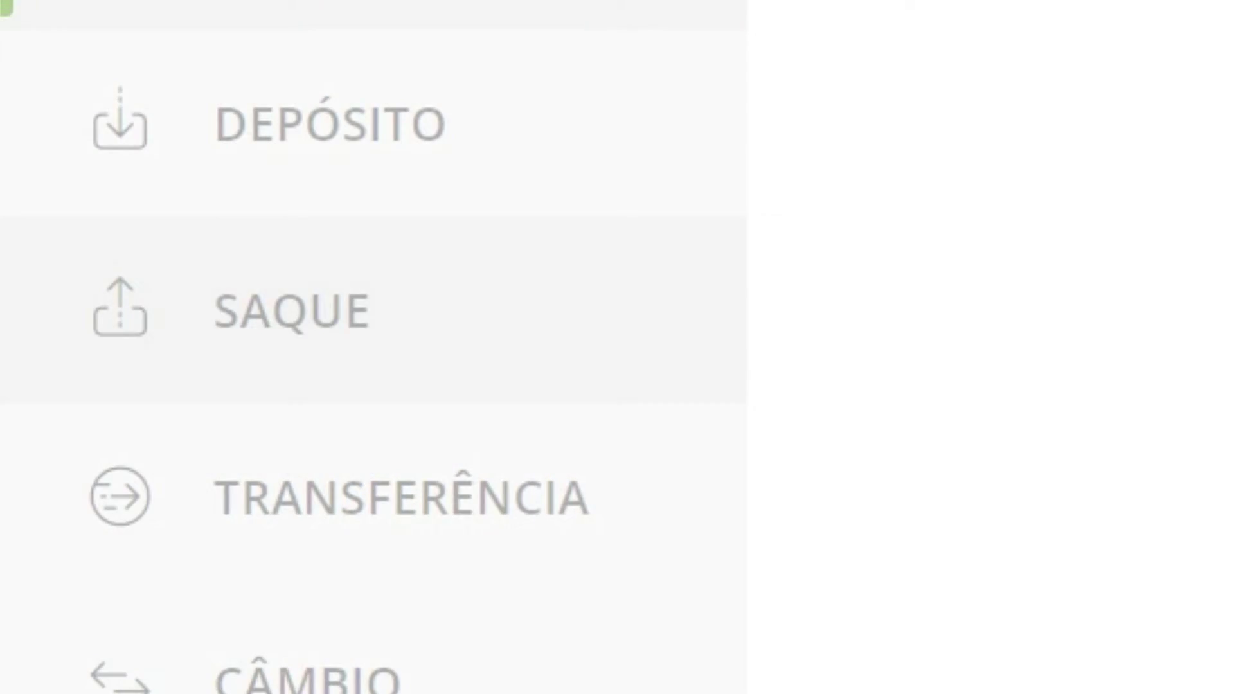
Get past the intro to the NETELLER 'Apresentamos a NETELLER' homepage
left_click(276, 322)
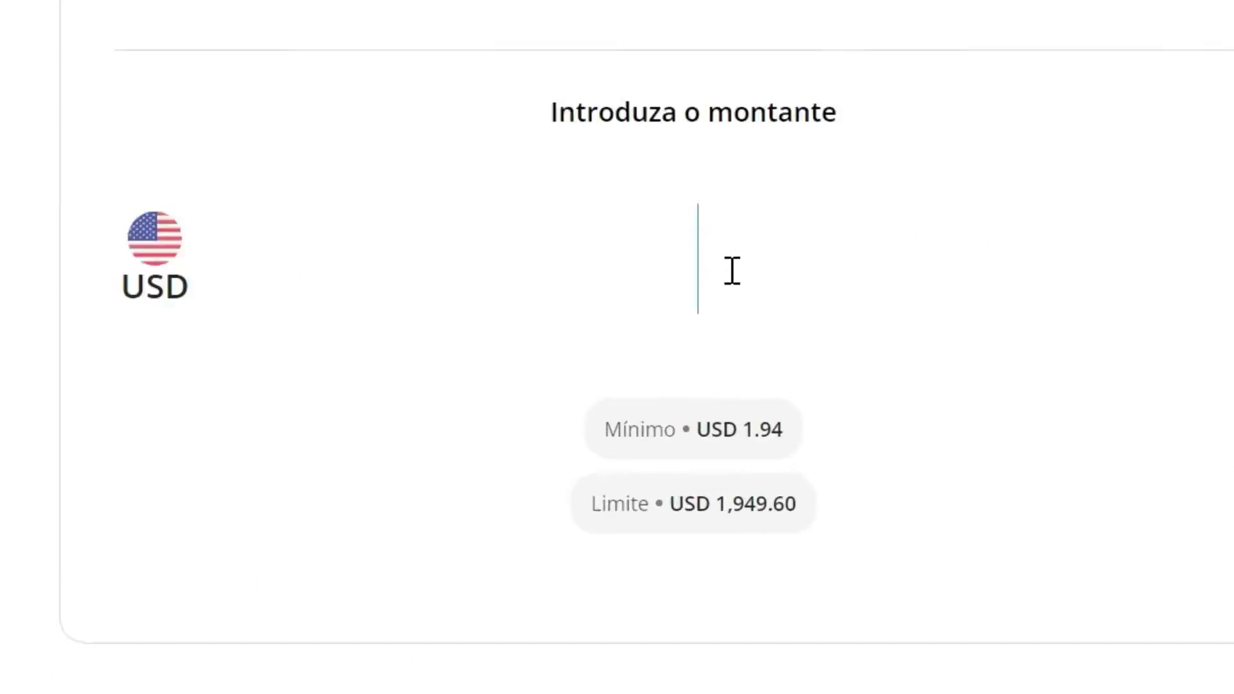
type("10")
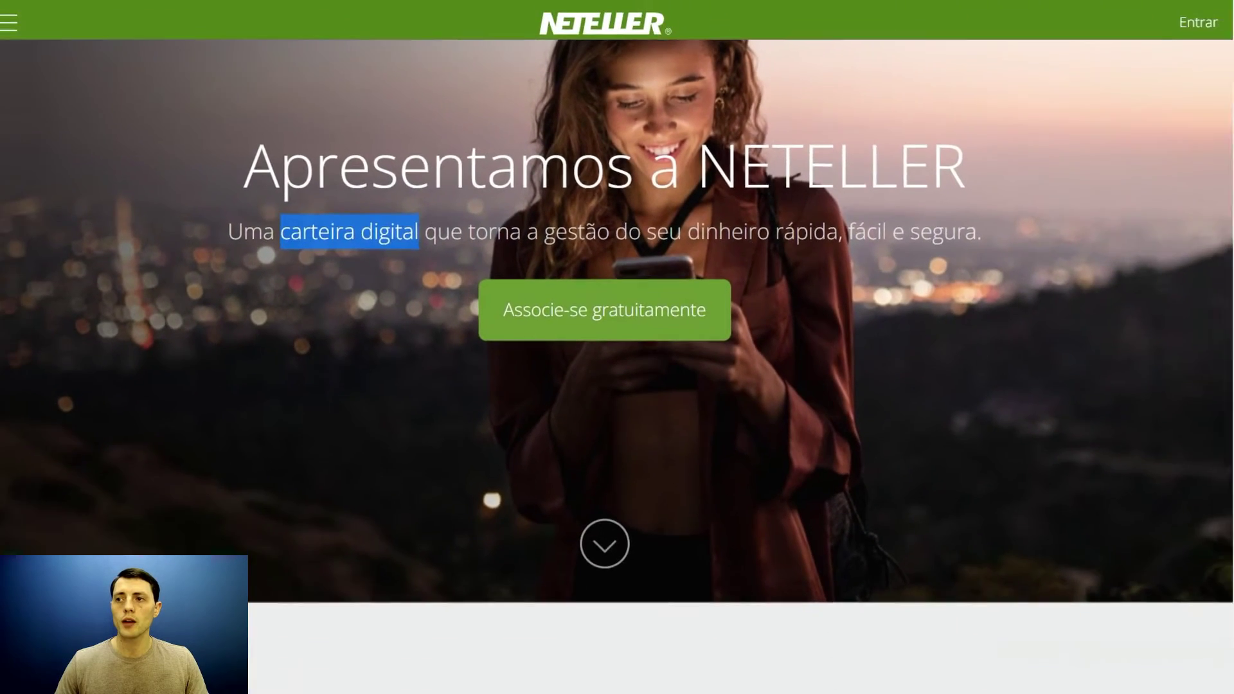
Scroll through the homepage and start a free sign-up with 'Associe-se gratuitamente'
scroll(1224, 125, "down", 5)
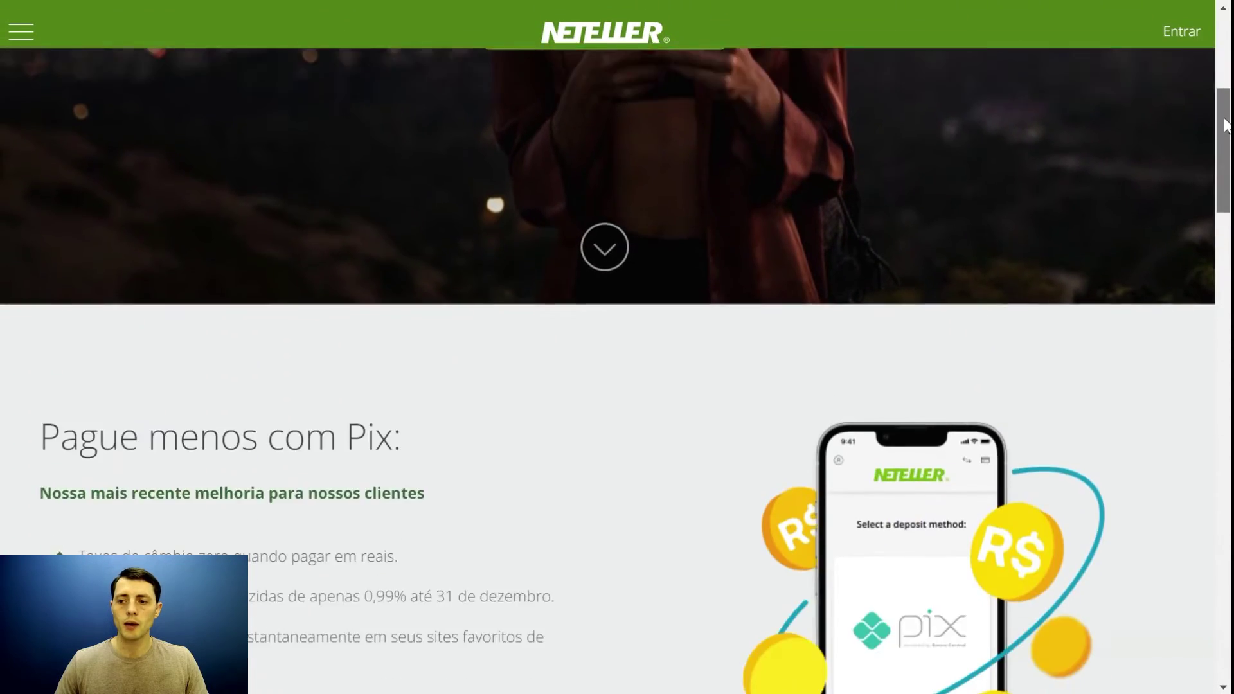
left_click_drag(1224, 125, 1224, 517)
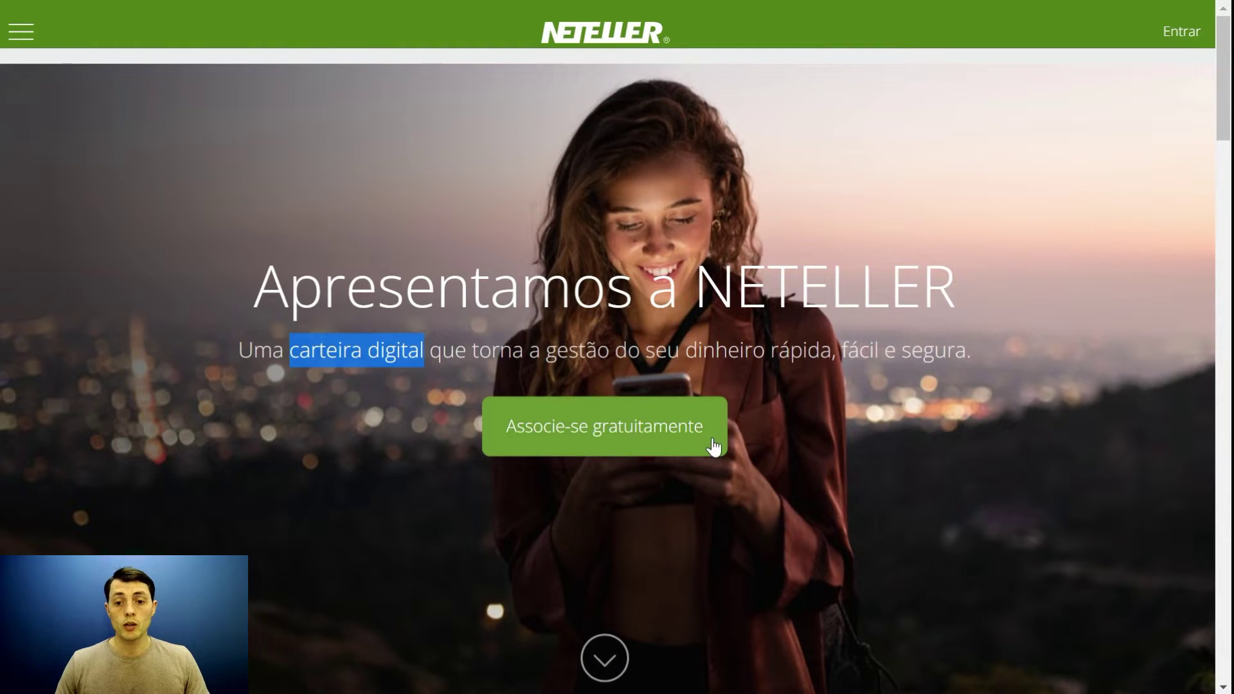
left_click(585, 436)
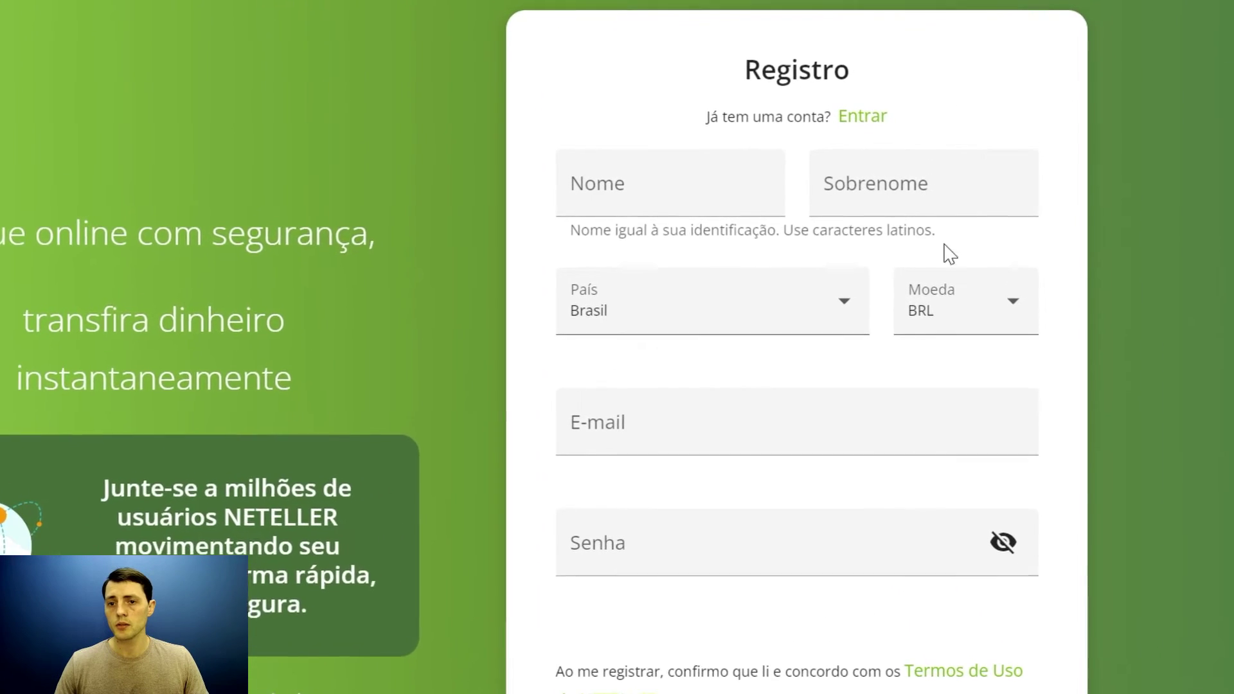
Enter the user's first name and surname on the Registro form
left_click(673, 203)
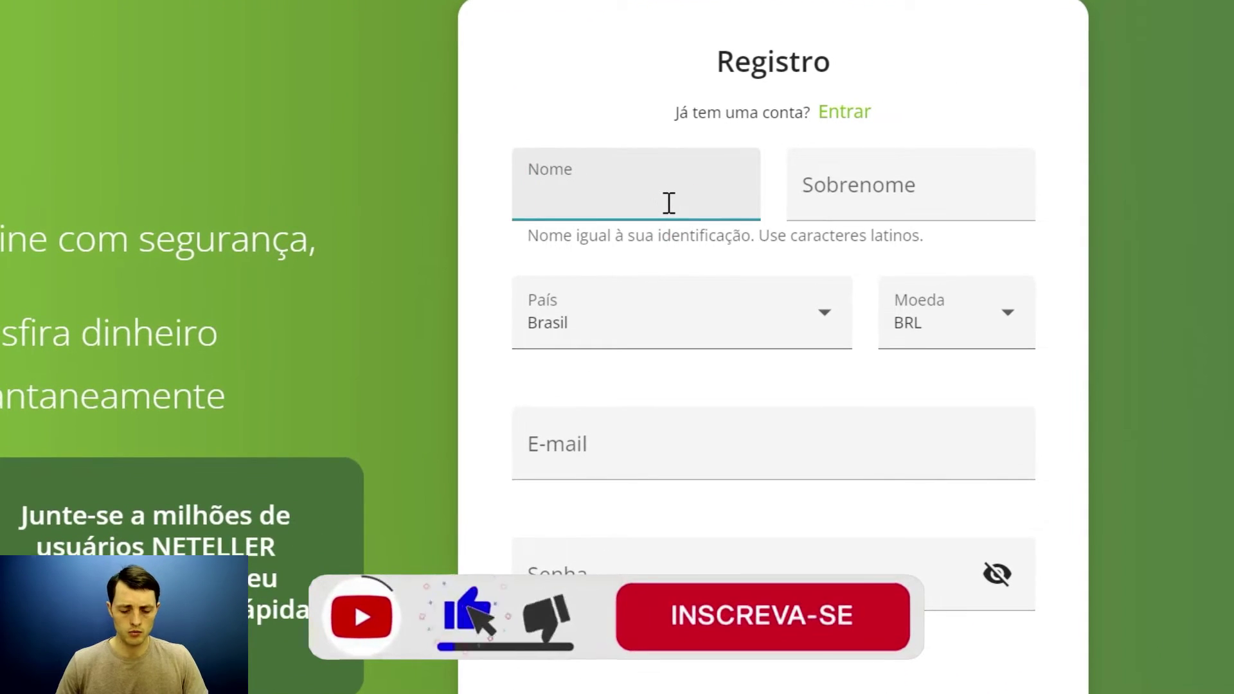
key("Tab")
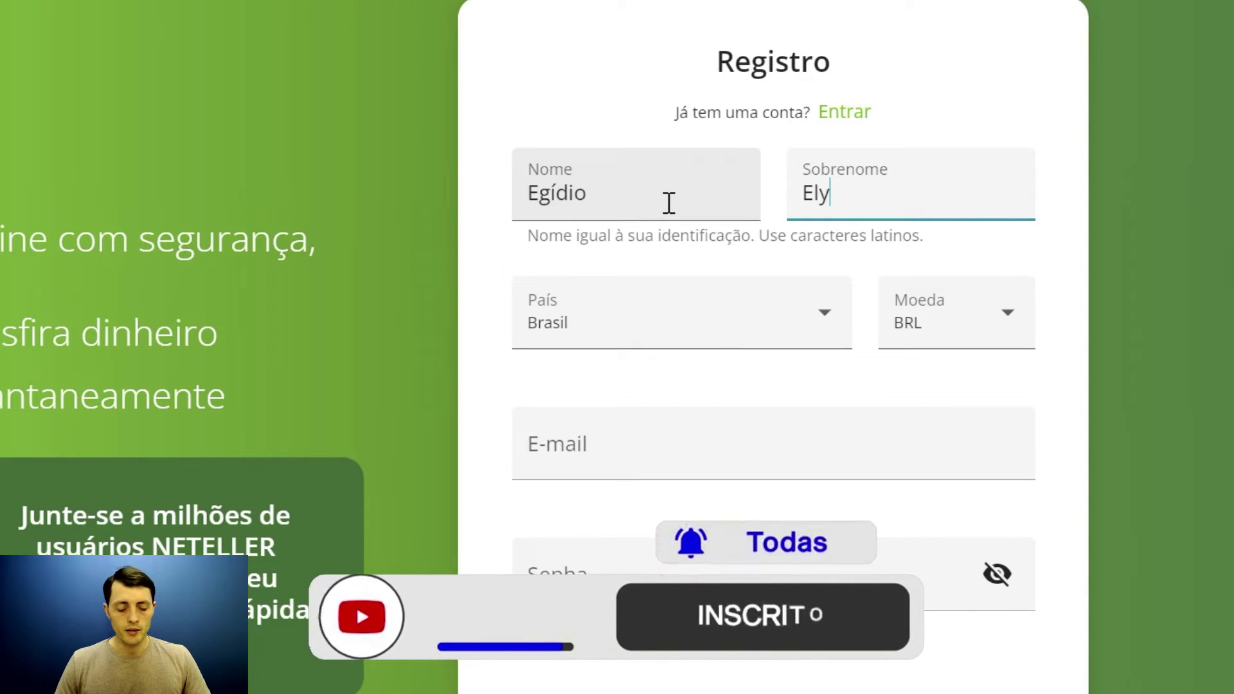
key("Tab")
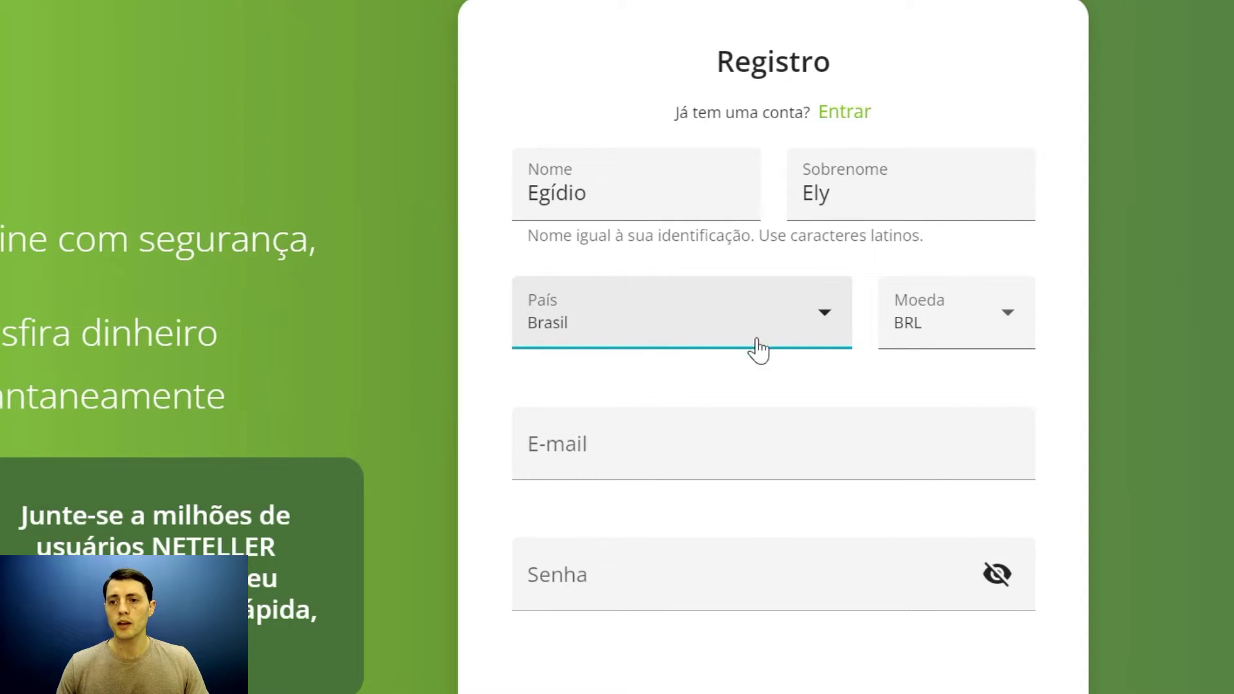
Change the Moeda dropdown from BRL to USD, keeping country Brasil
left_click(1007, 313)
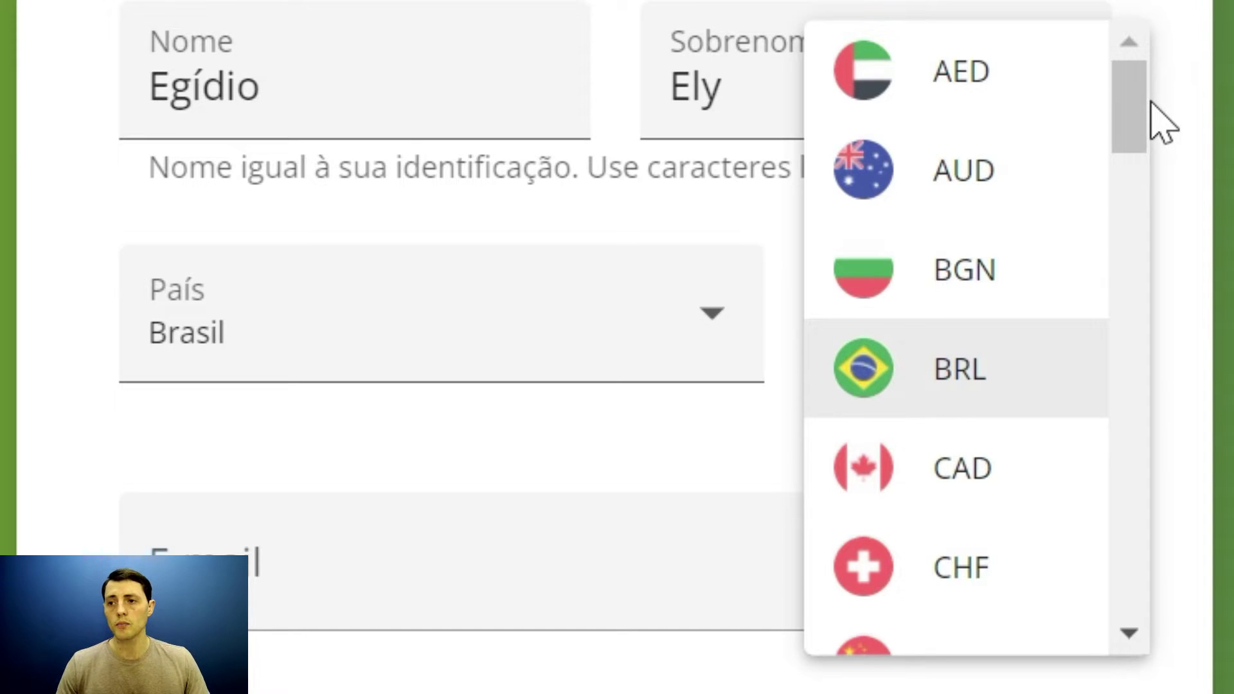
left_click_drag(1134, 132, 1137, 591)
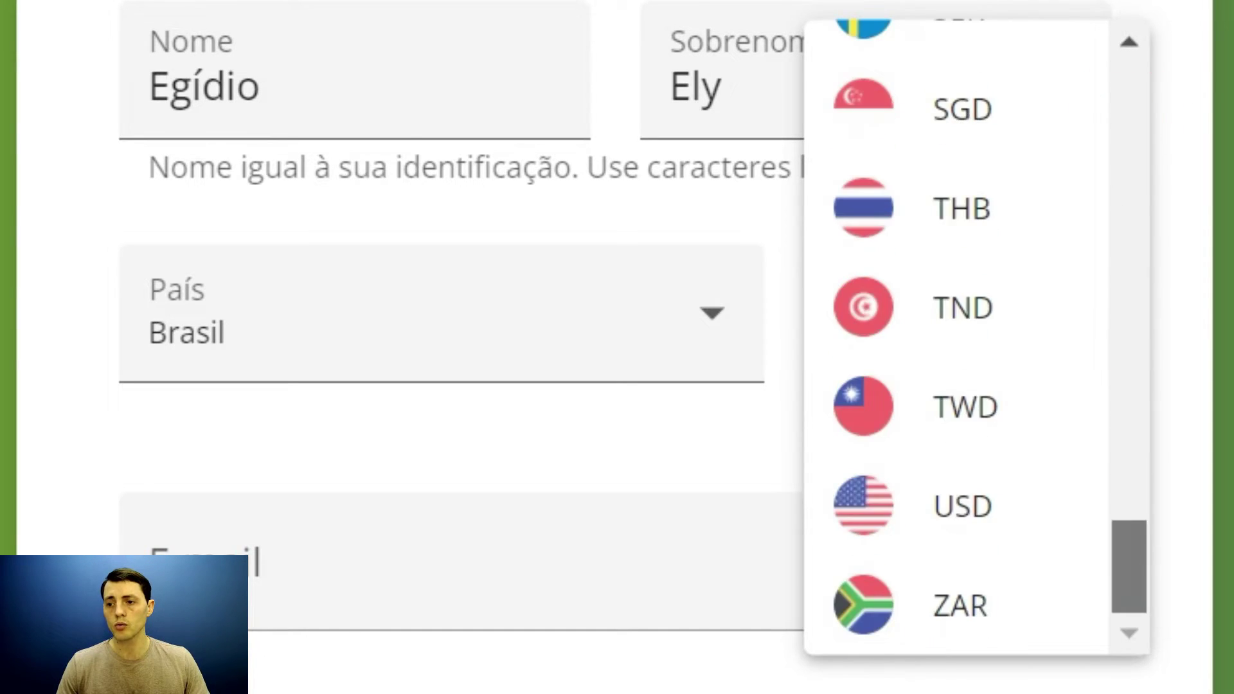
left_click(972, 508)
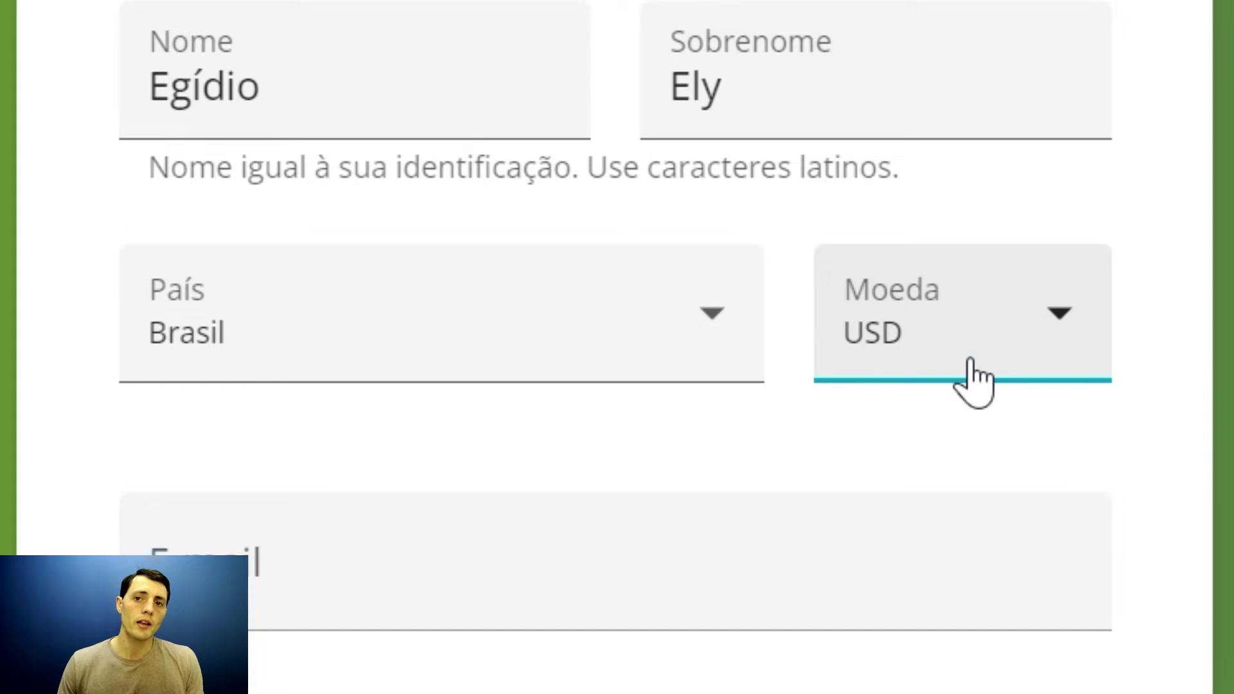
left_click(1057, 301)
left_click_drag(1128, 325, 1140, 415)
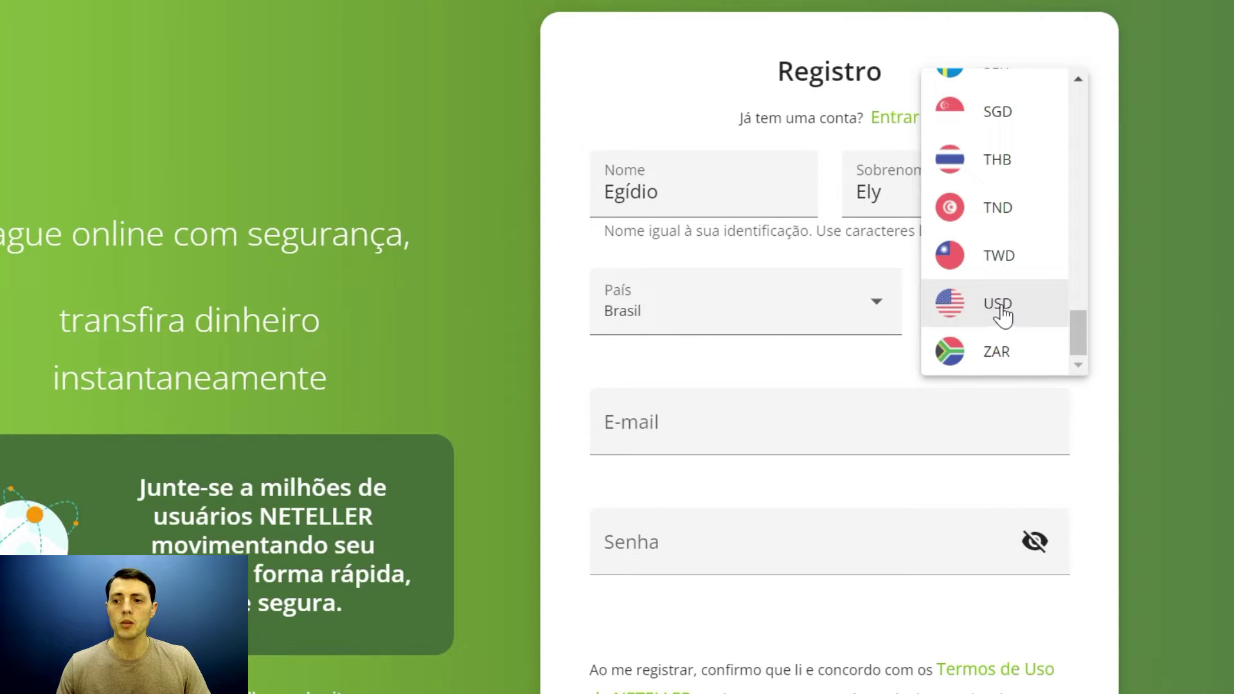
left_click(1006, 317)
Fill in the e-mail and password and submit to reach the USD 0.00 dashboard
left_click(644, 435)
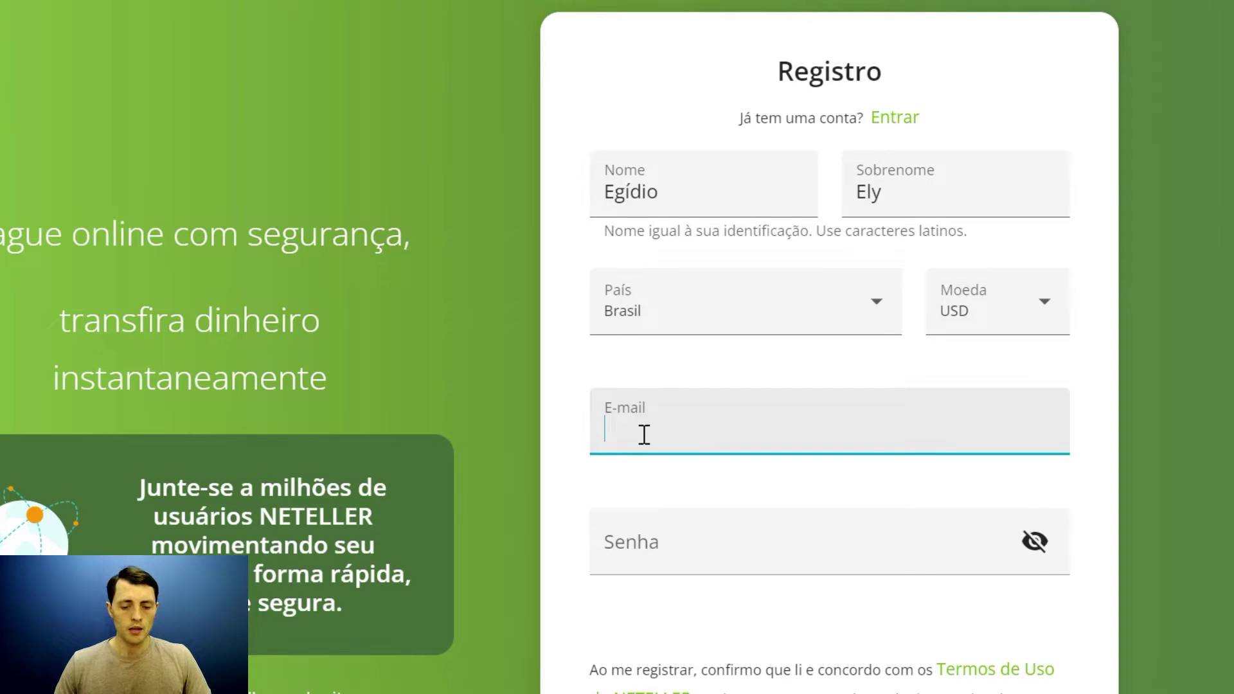
key("Tab")
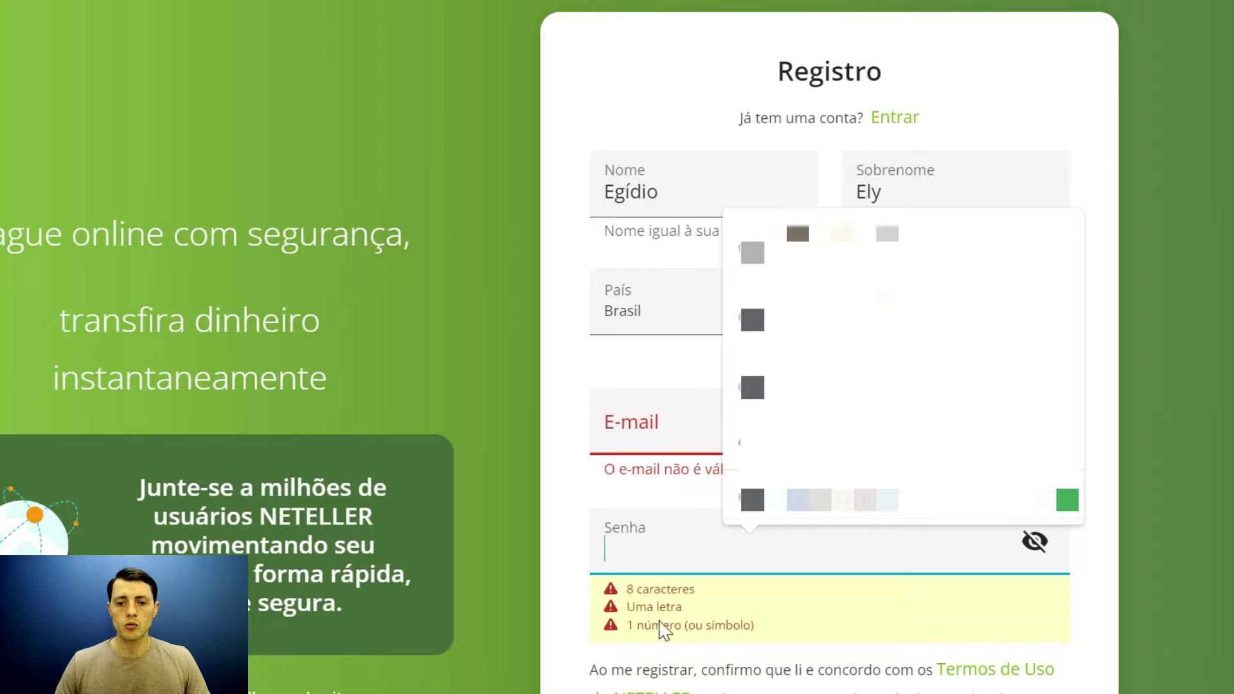
scroll(809, 643, "down", 3)
scroll(808, 643, "up", 2)
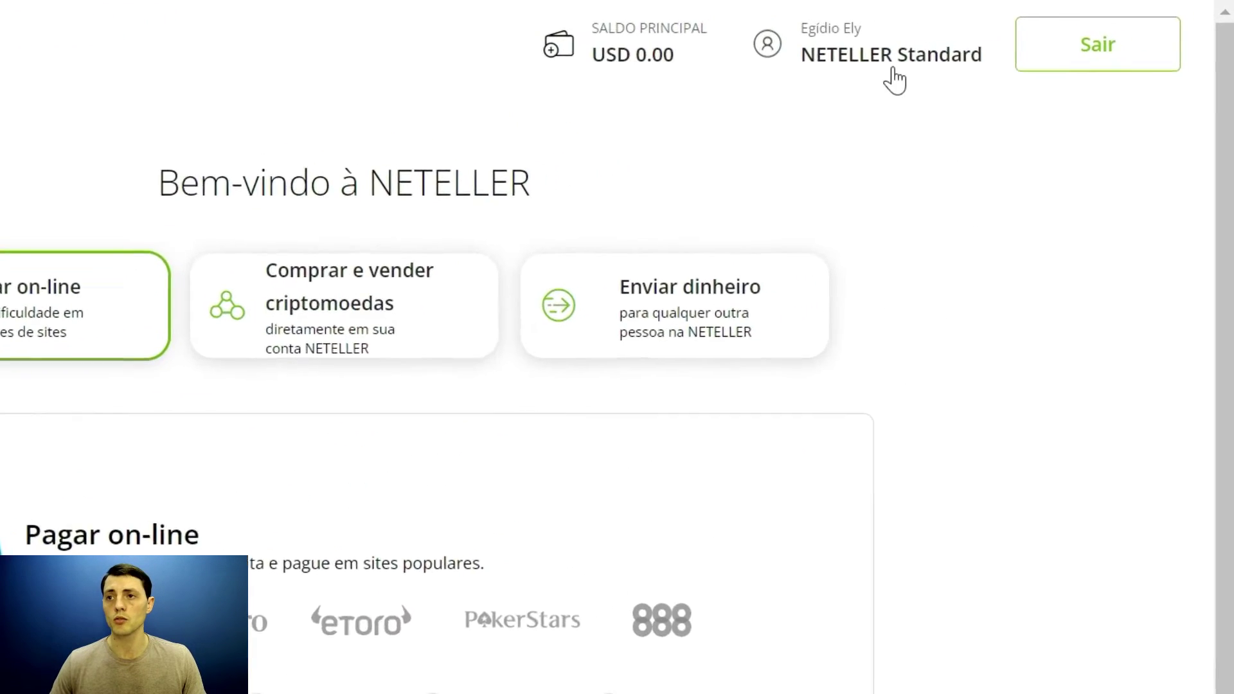
left_click(908, 49)
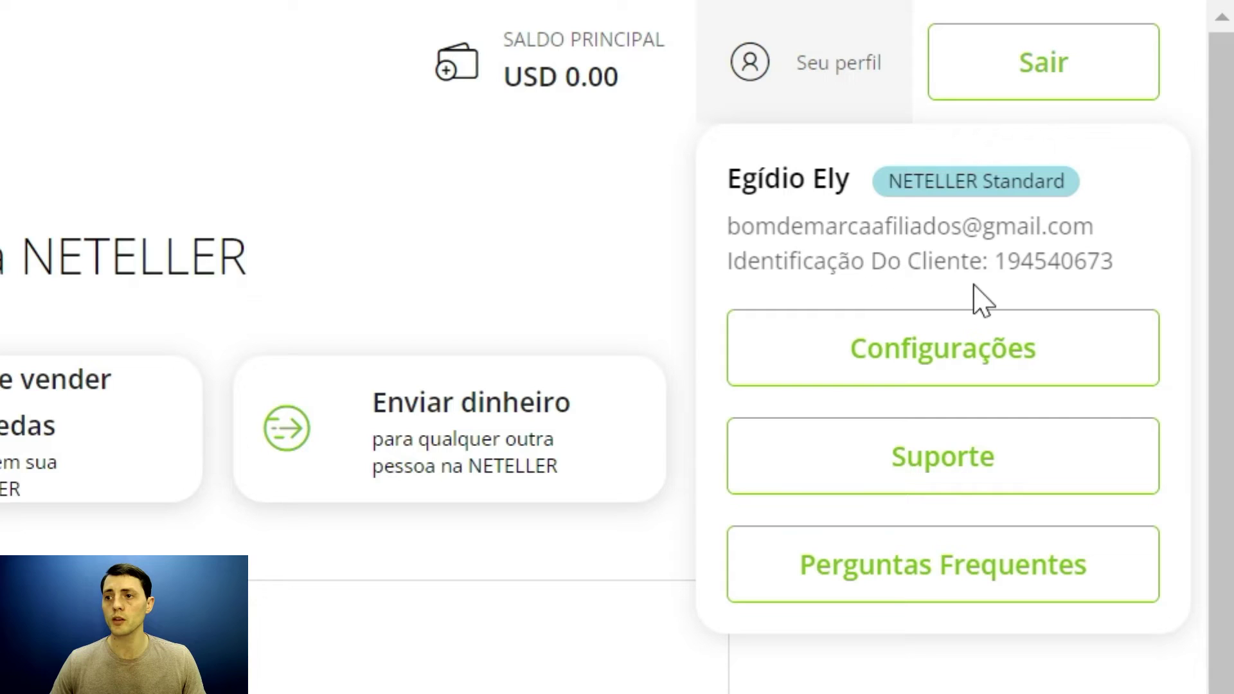
left_click(563, 297)
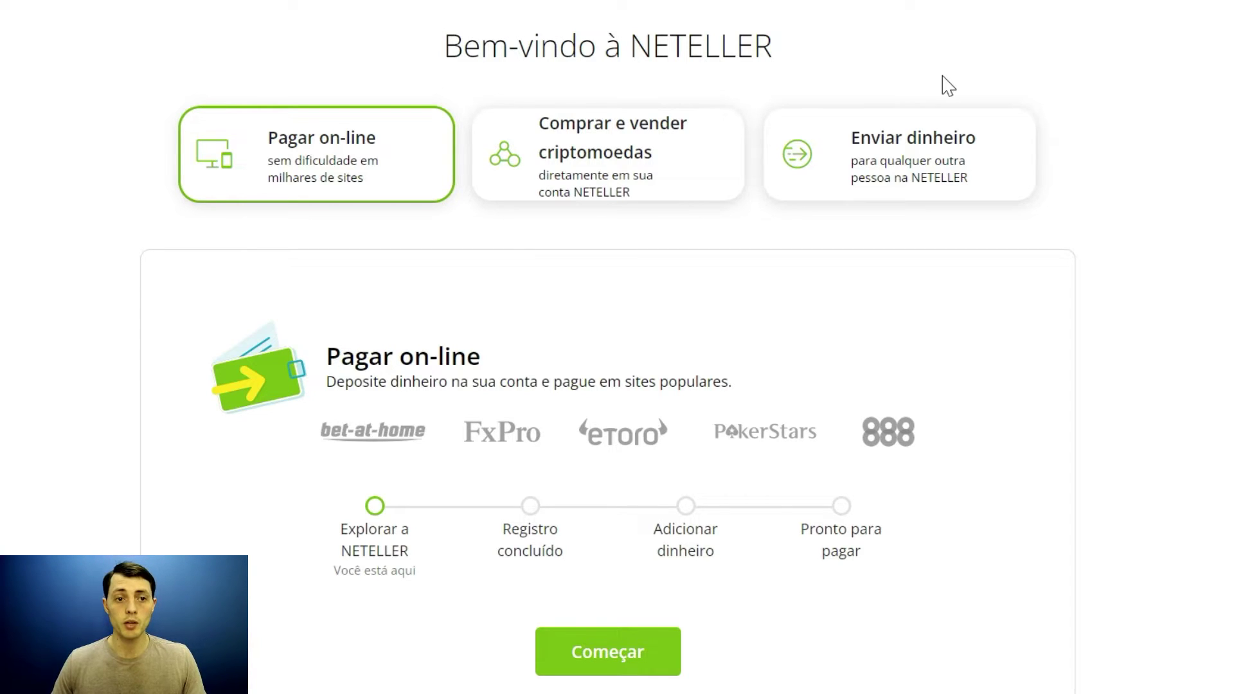
left_click(287, 155)
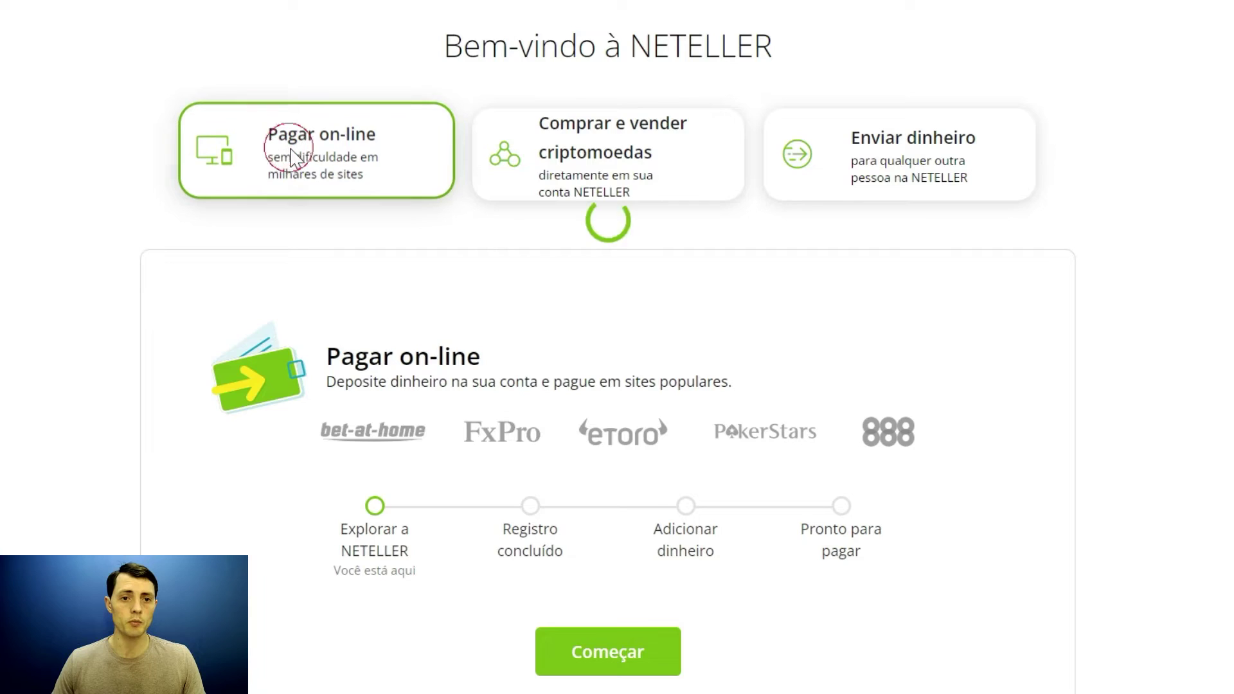
left_click(570, 182)
left_click(780, 177)
left_click(338, 161)
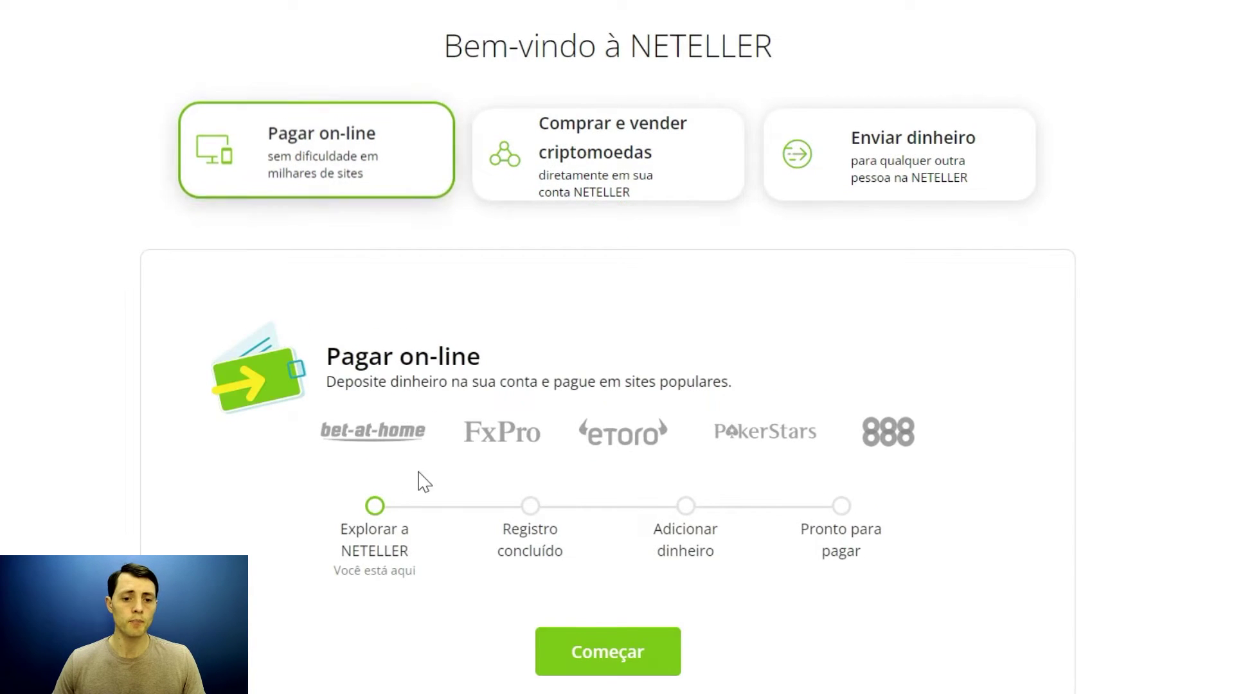
Start account setup and enter the address, city, postal code, birth date and phone
left_click(607, 651)
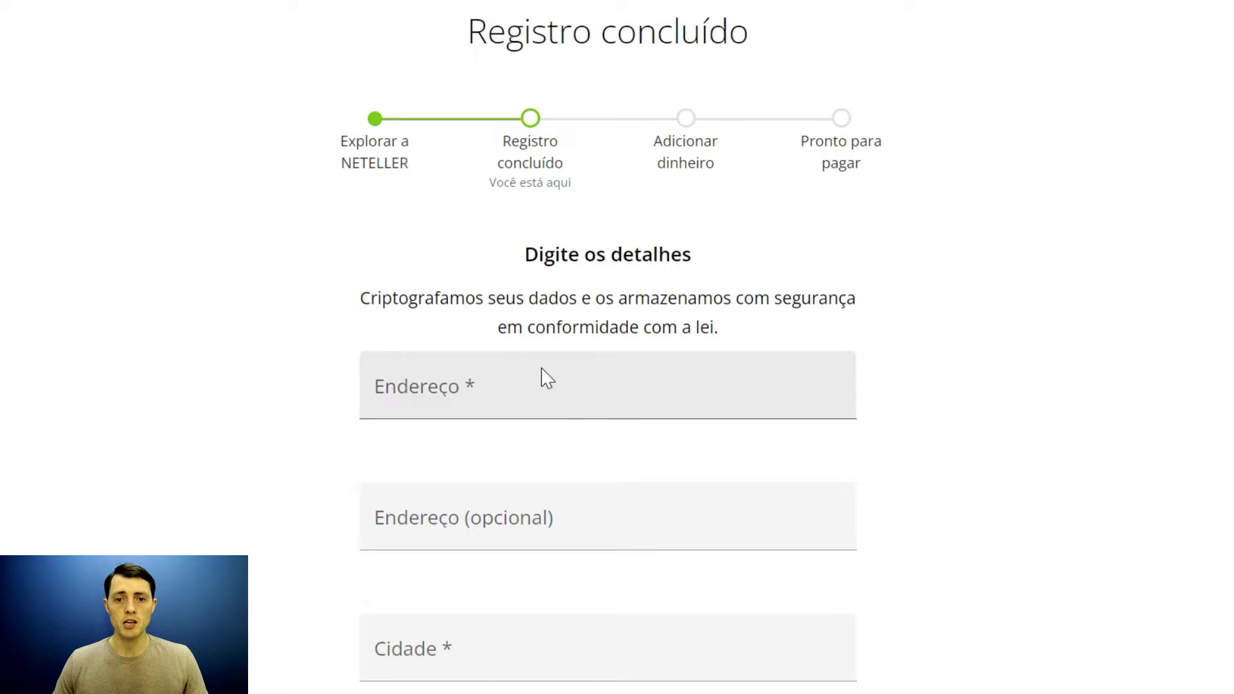
scroll(543, 377, "down", 4)
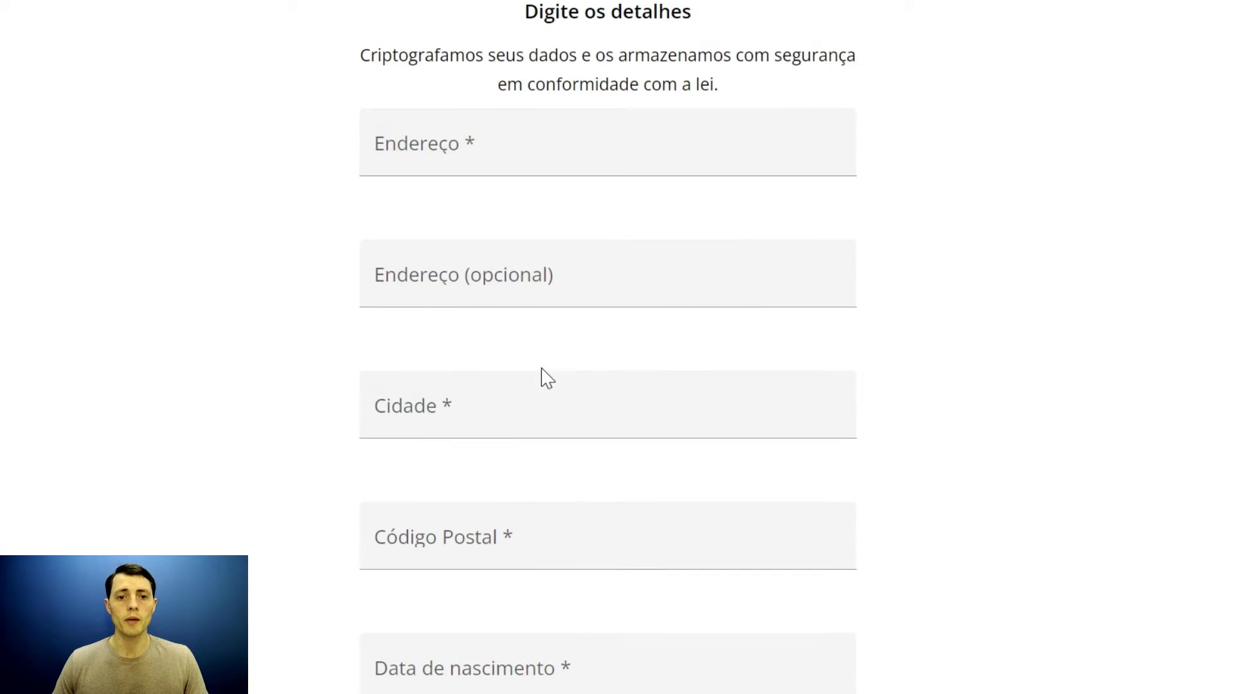
left_click(401, 150)
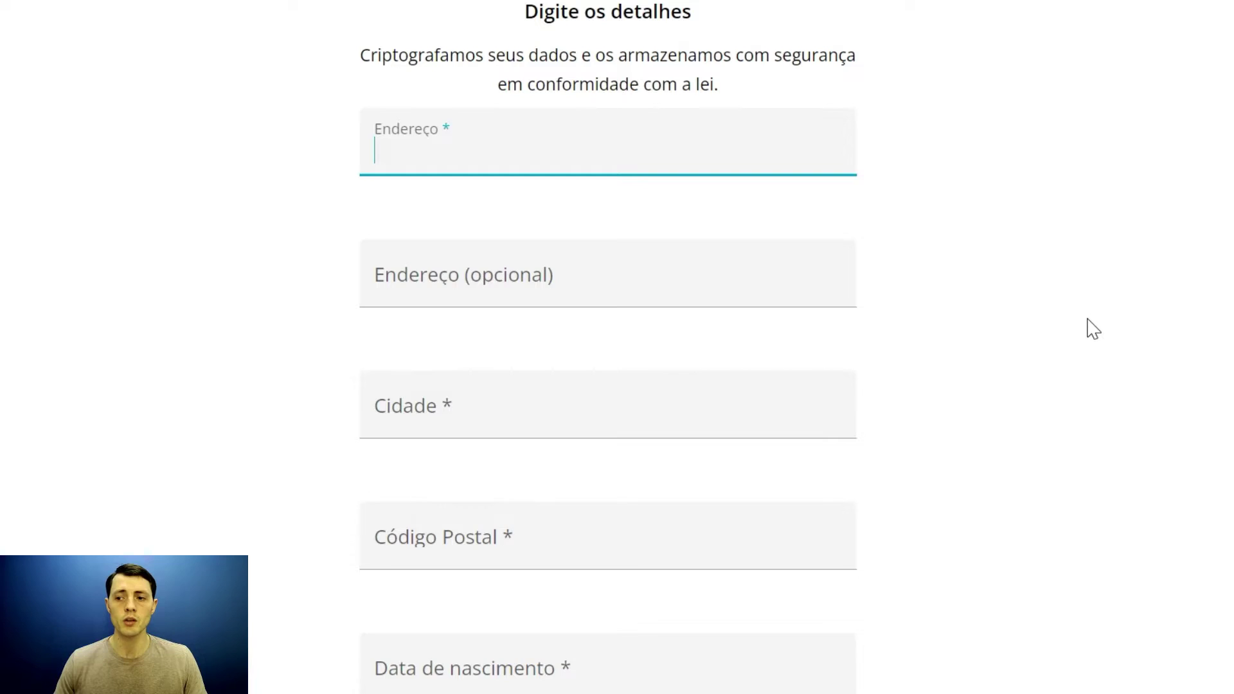
scroll(1094, 329, "down", 4)
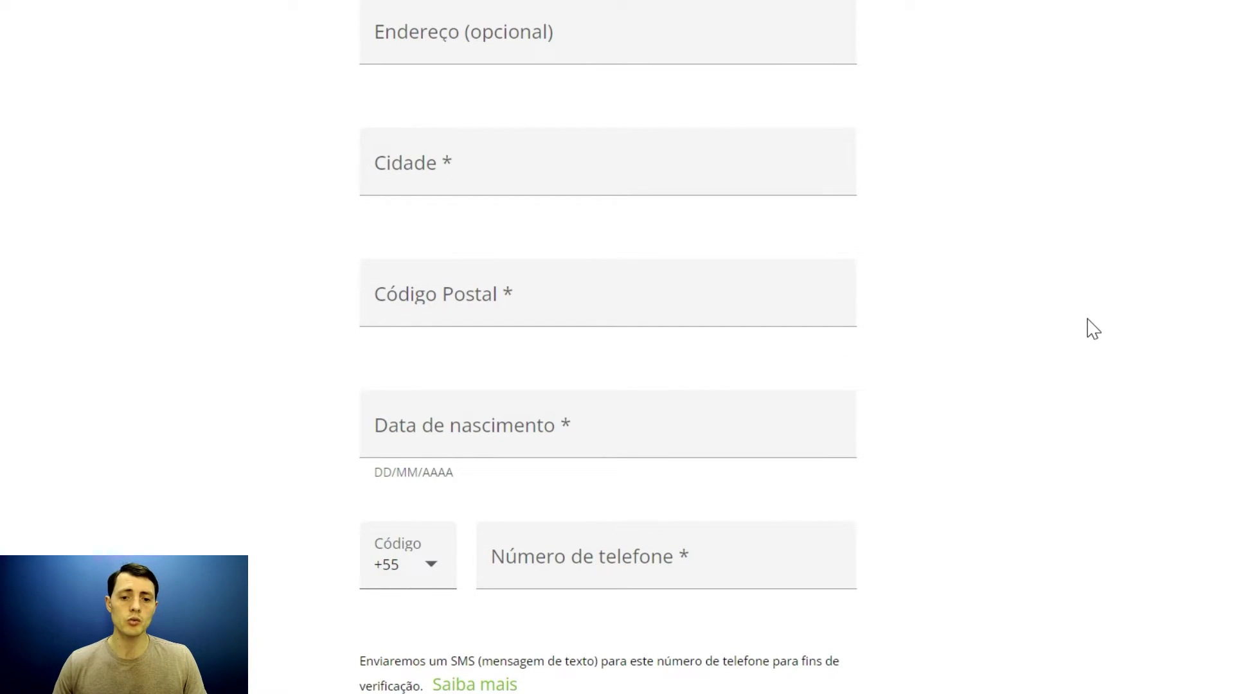
scroll(1093, 329, "down", 4)
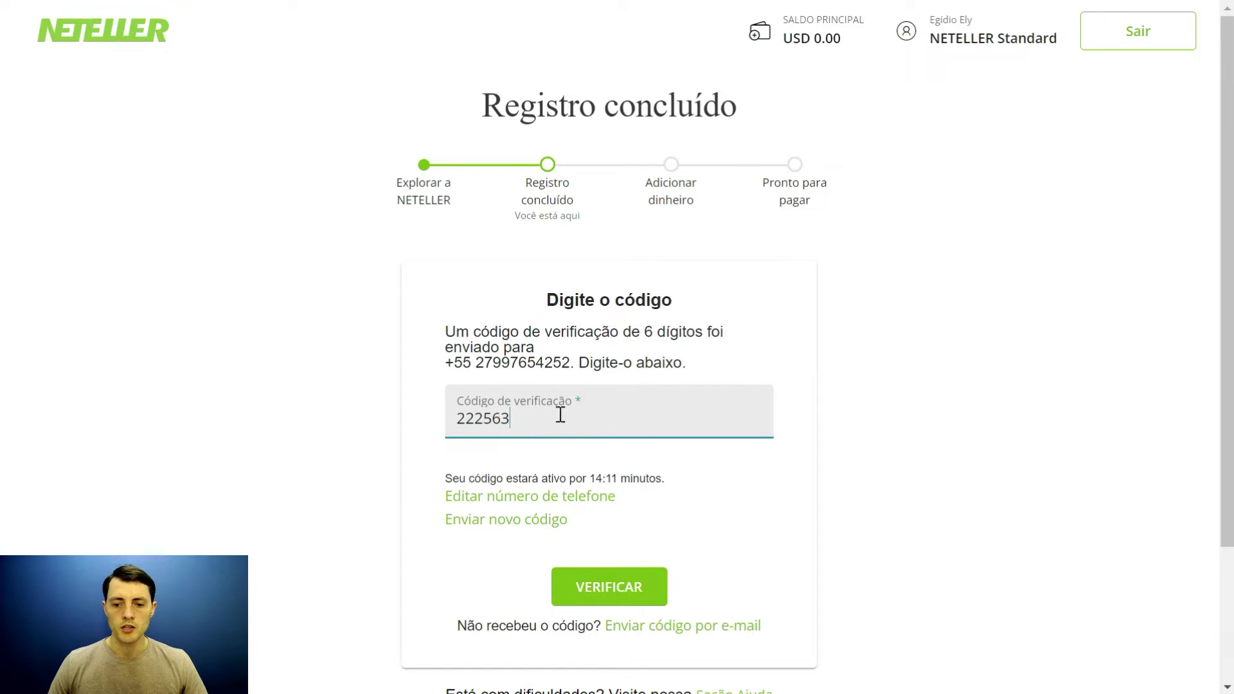
Submit the SMS code, then set and save a six-digit Secure ID
left_click(608, 588)
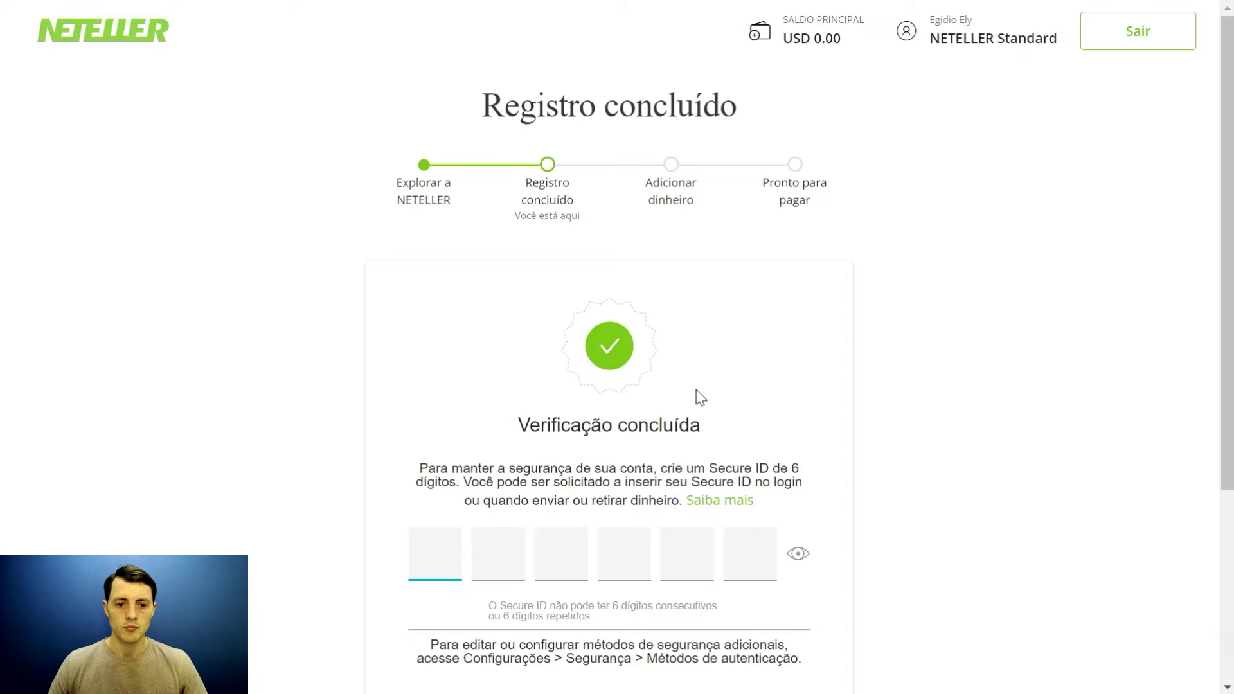
scroll(696, 390, "down", 3)
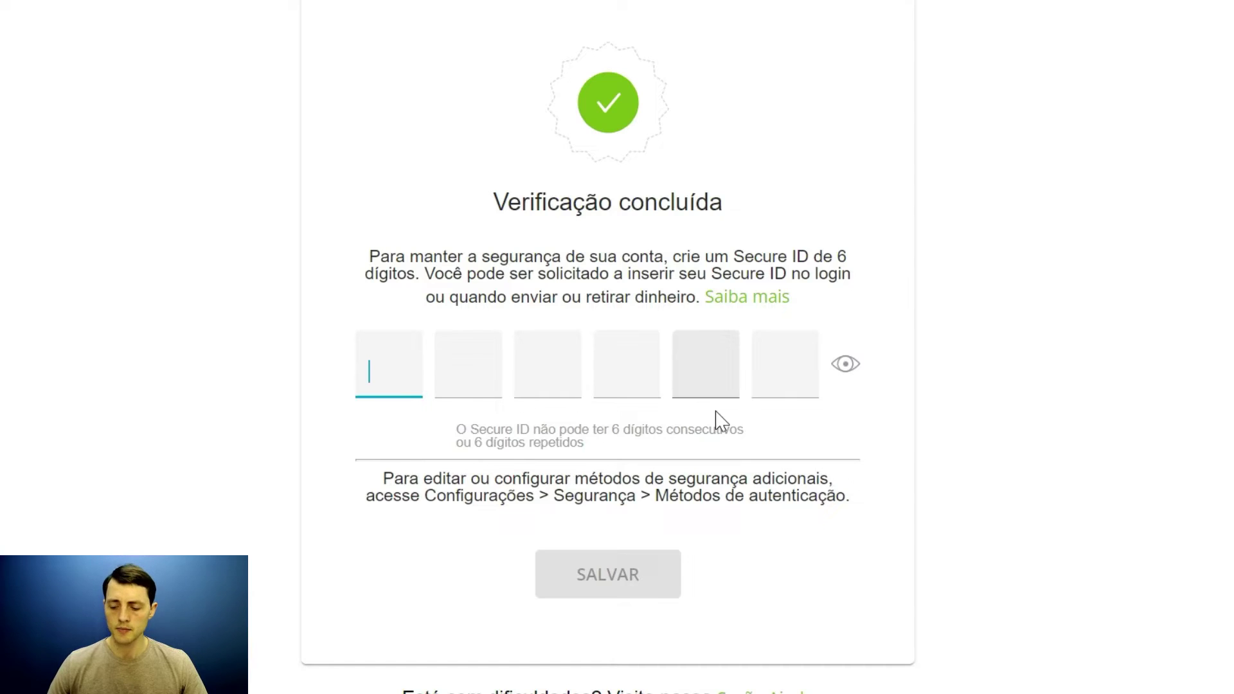
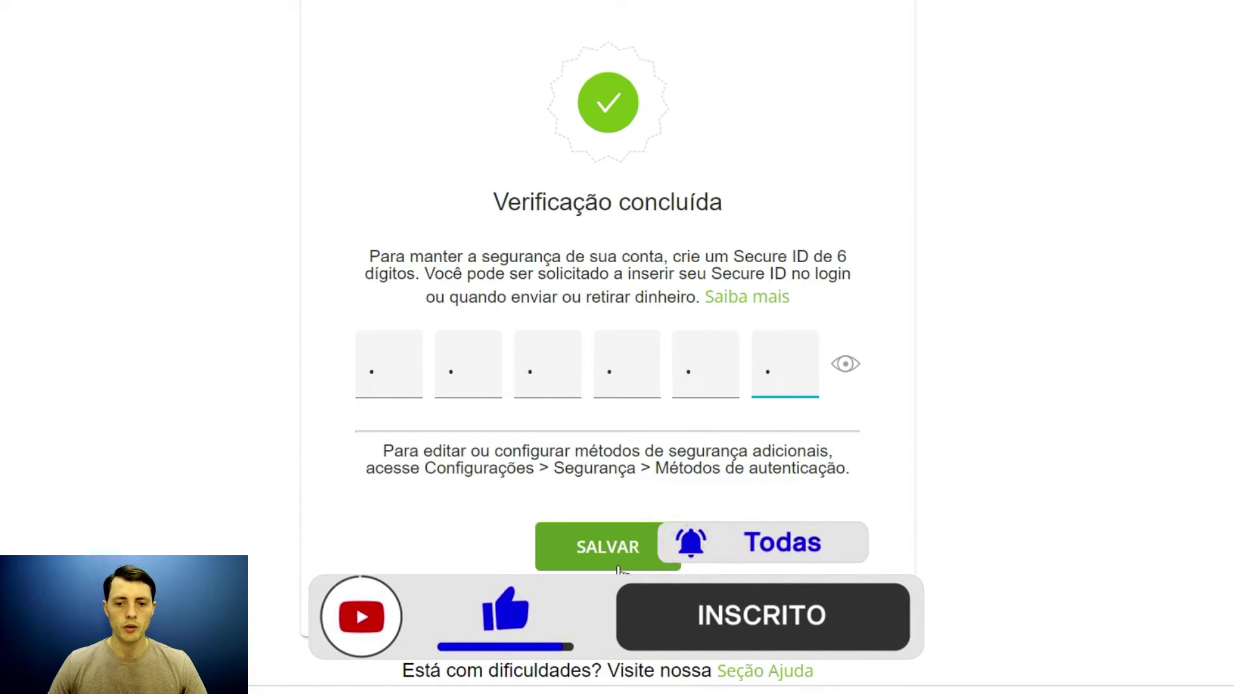
left_click(611, 548)
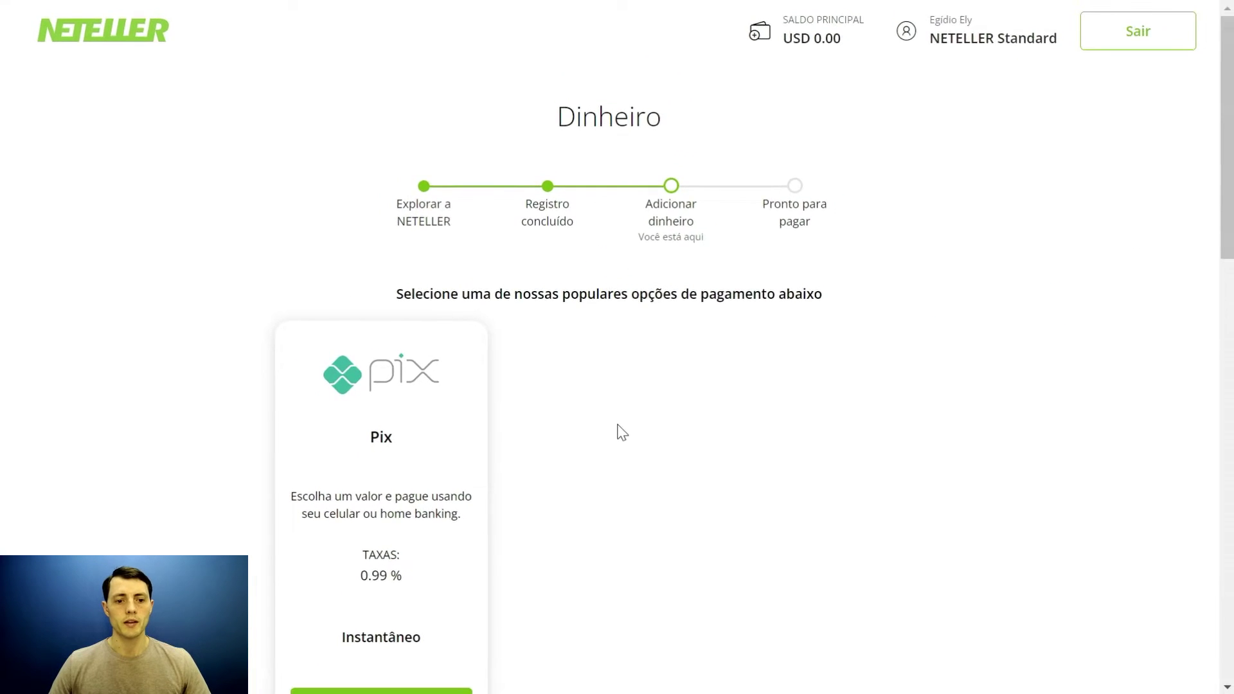
Review the Pix option (0.99 % fee, instant) and start a Pix deposit
scroll(618, 433, "down", 5)
scroll(450, 477, "up", 3)
scroll(450, 478, "up", 2)
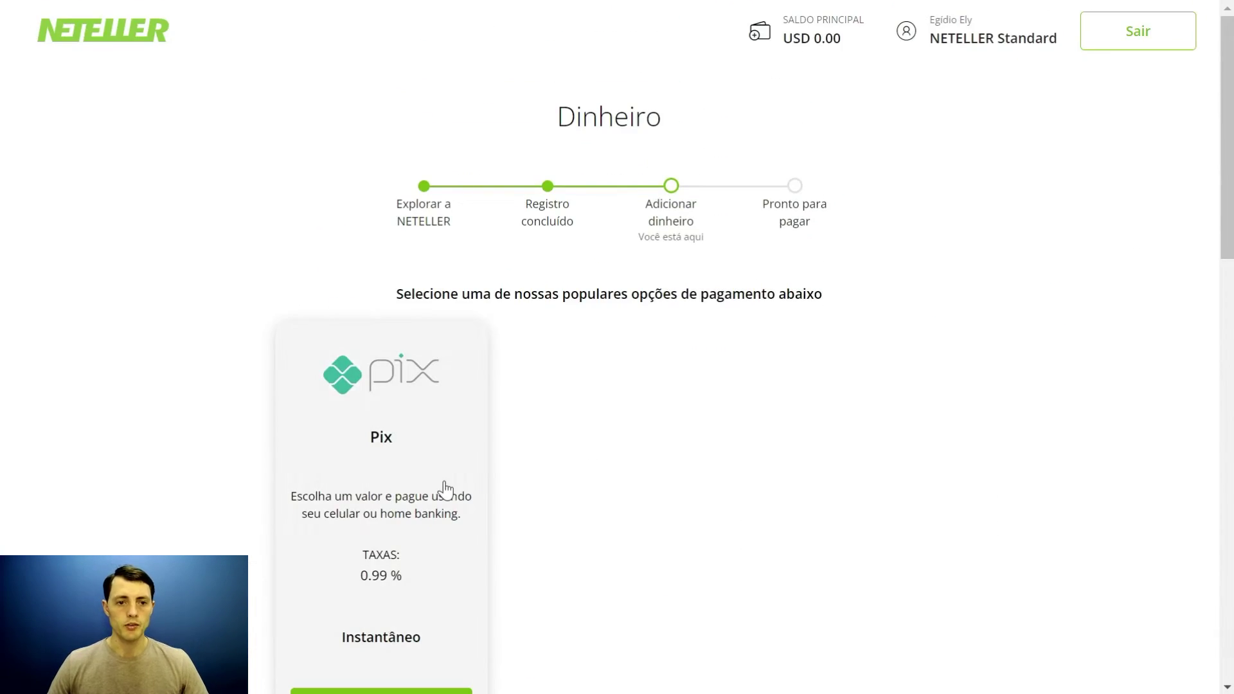
scroll(438, 487, "down", 2)
scroll(435, 490, "down", 1)
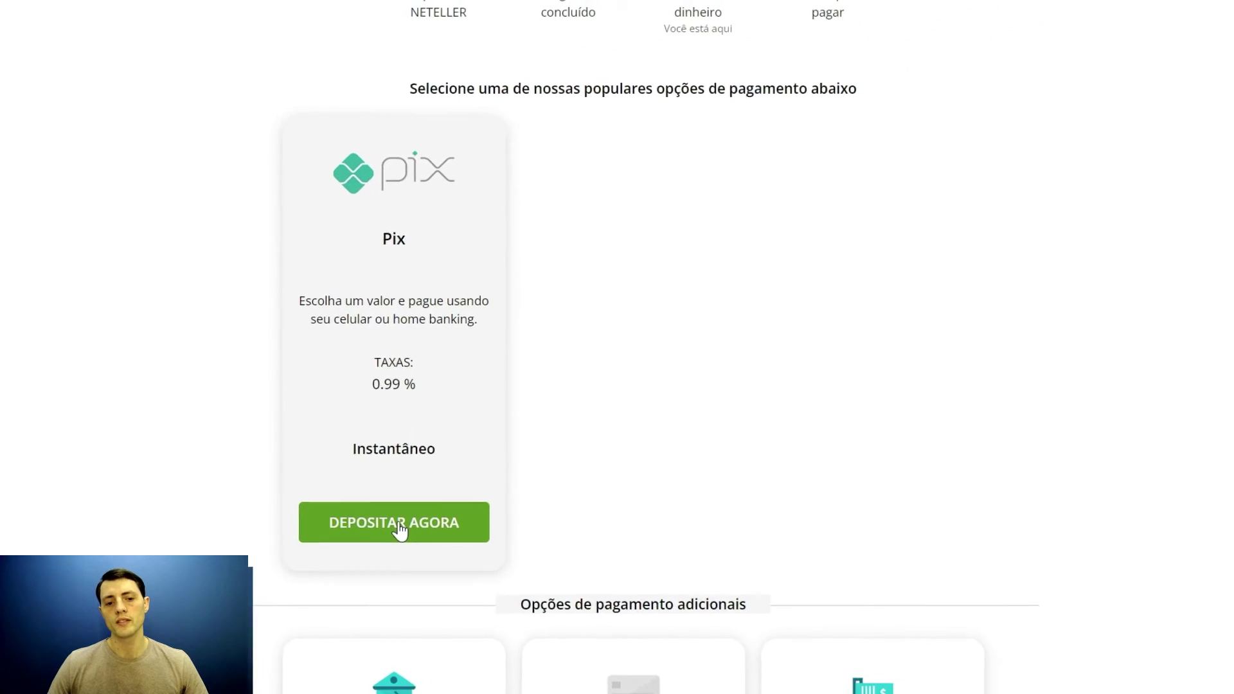
left_click(398, 530)
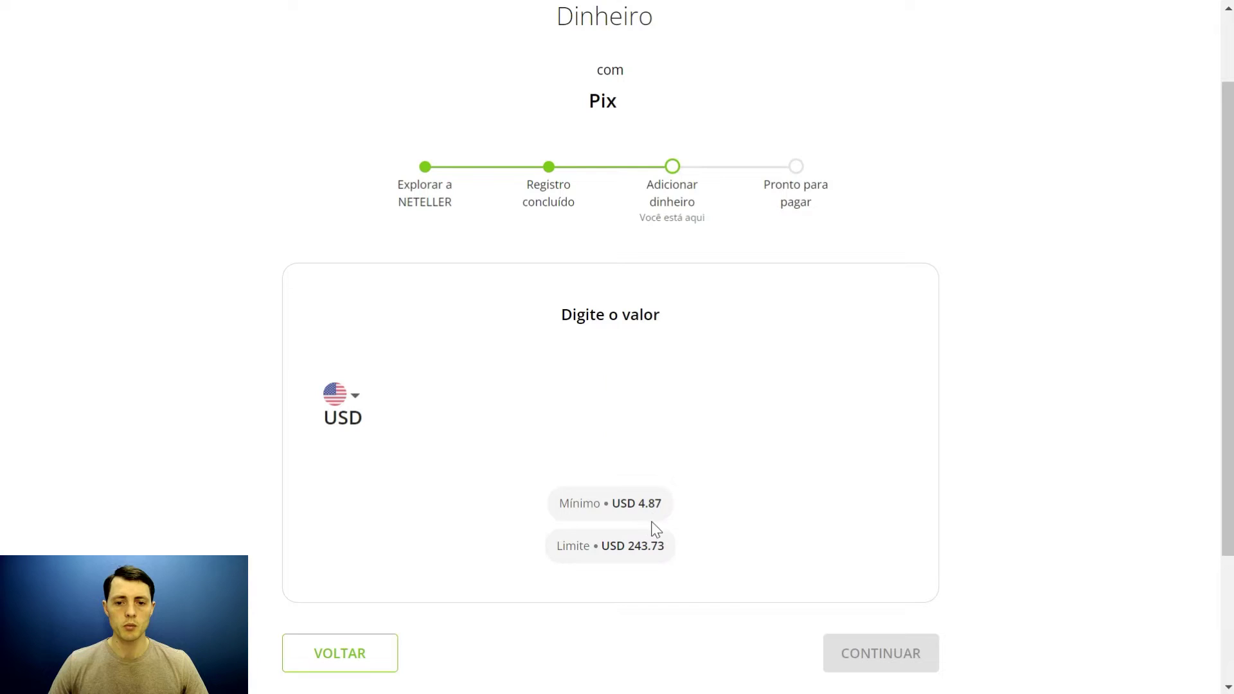
Enter a 10 USD Pix deposit amount and continue to the review
type("10")
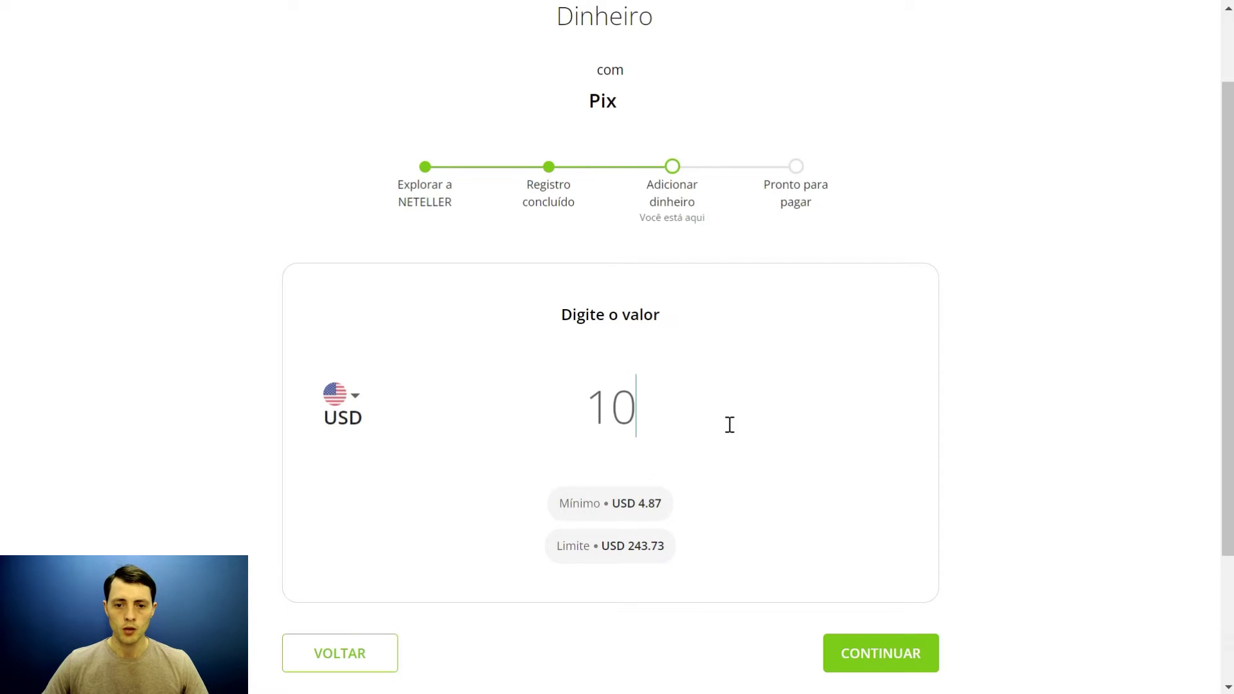
scroll(802, 449, "down", 3)
left_click(886, 473)
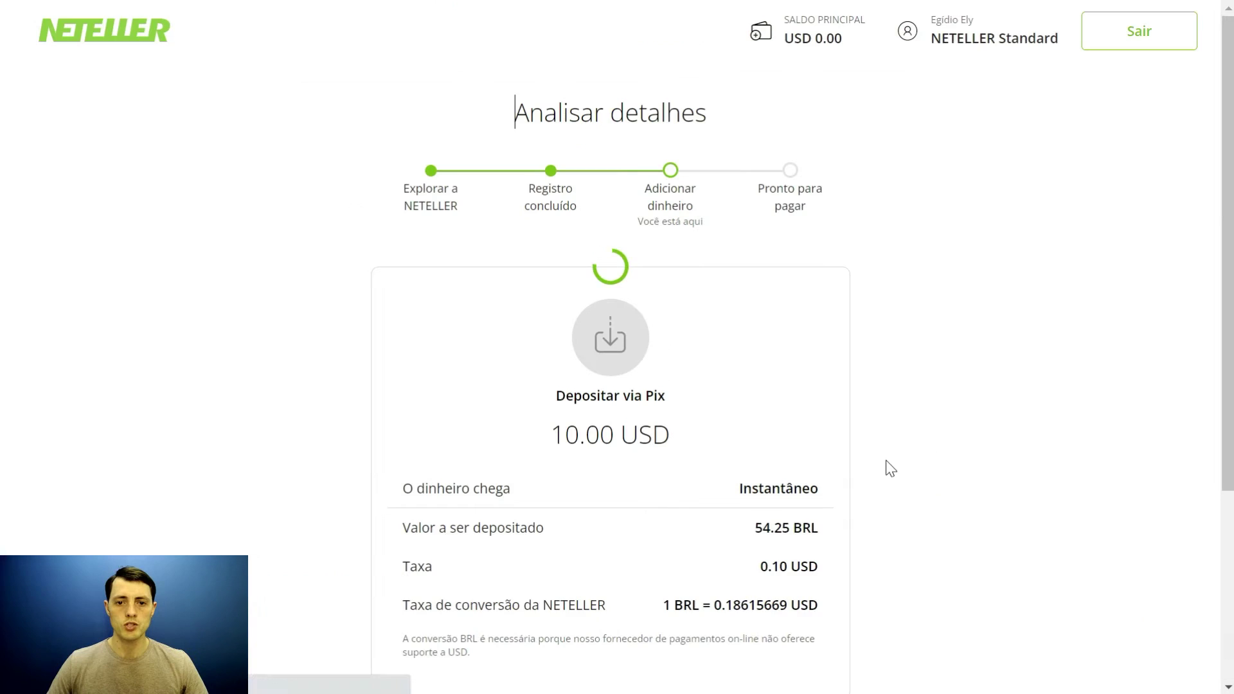
Opt into the Knect loyalty programme and confirm the Pix deposit
scroll(843, 444, "down", 2)
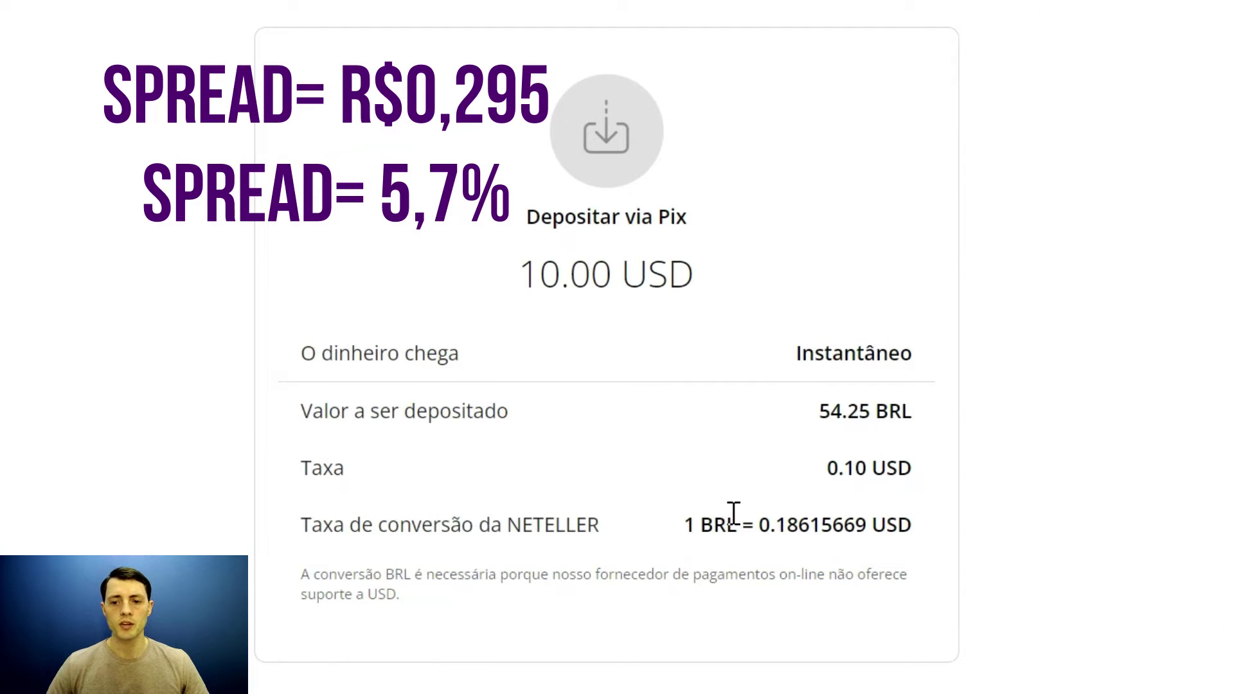
scroll(733, 510, "down", 6)
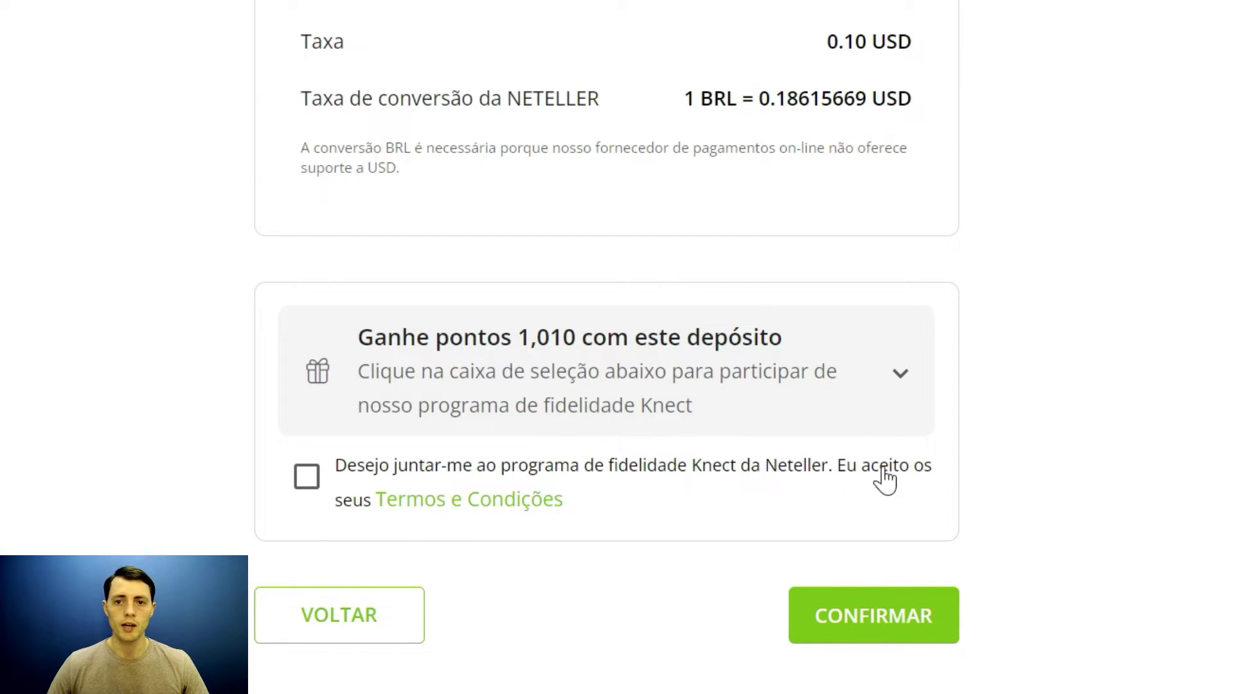
scroll(886, 479, "up", 8)
scroll(962, 474, "down", 8)
left_click(326, 500)
scroll(1009, 539, "up", 4)
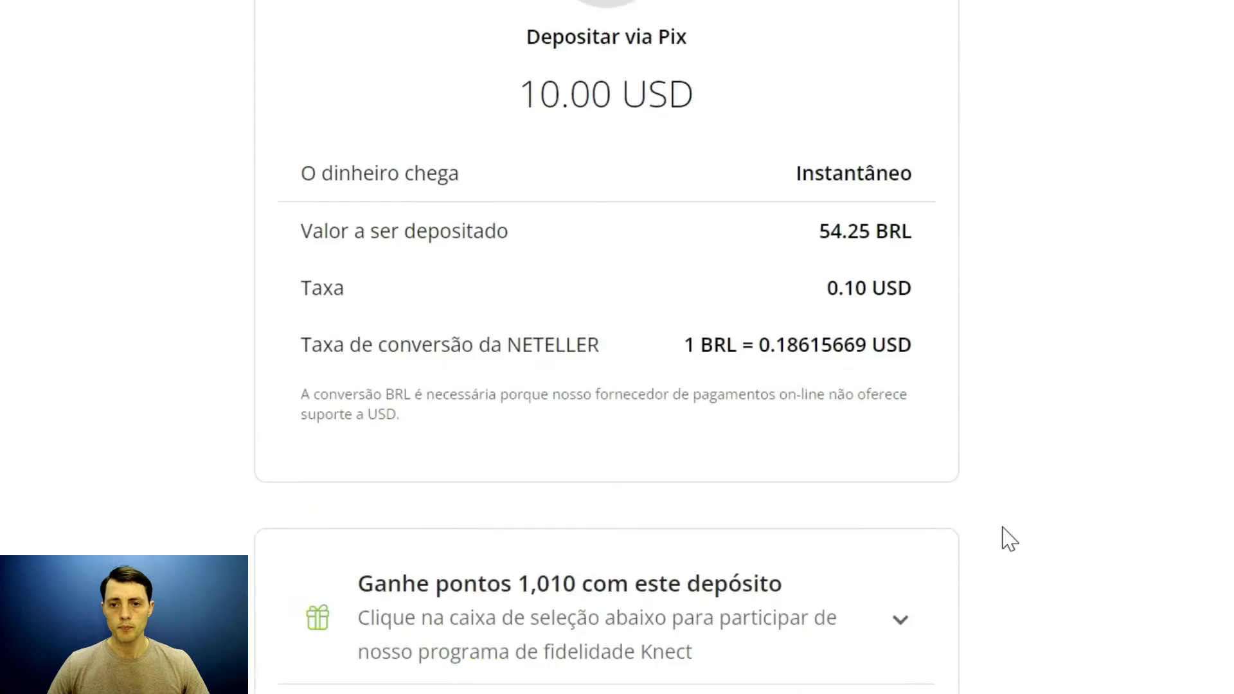
scroll(986, 538, "down", 4)
left_click(868, 601)
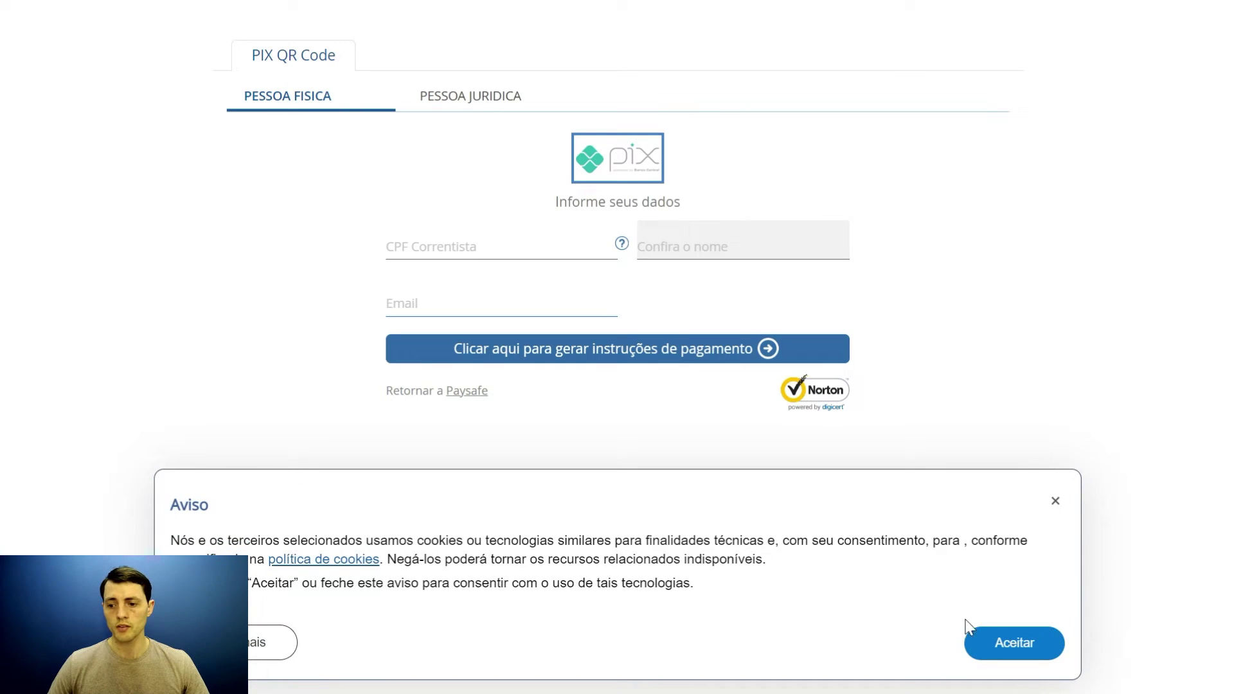
Dismiss the Pix checkout cookie notice and switch to the PESSOA JURIDICA tab
left_click(1057, 500)
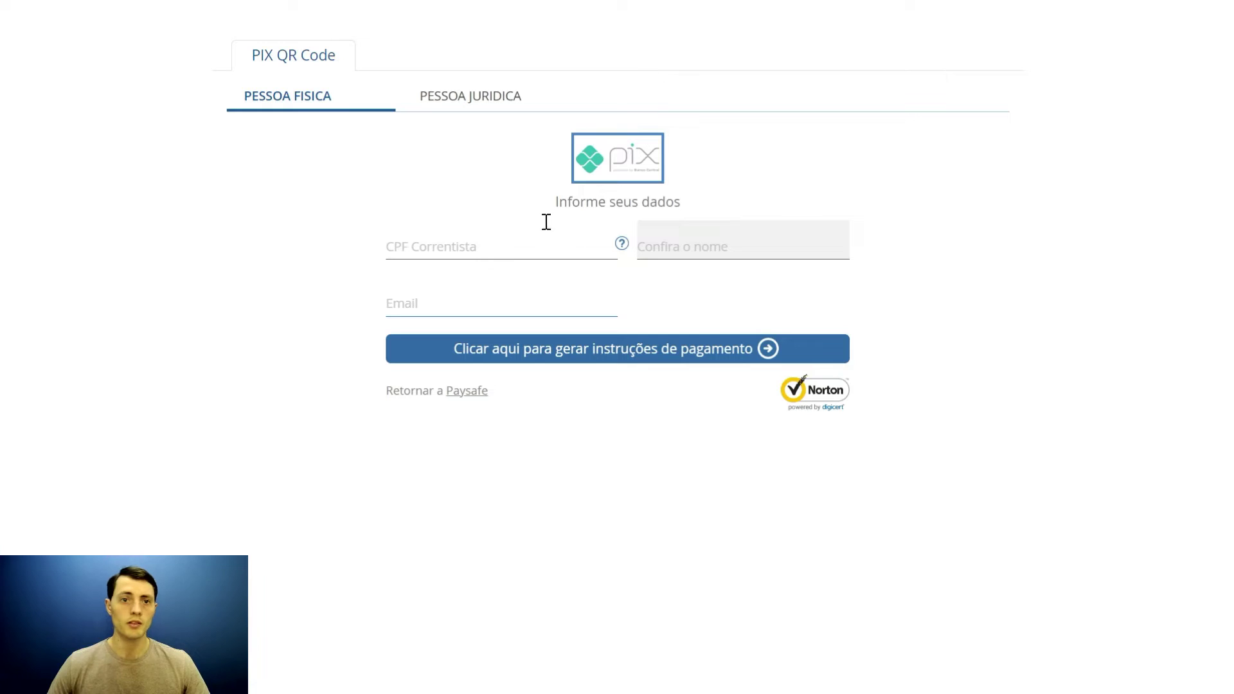
left_click(486, 106)
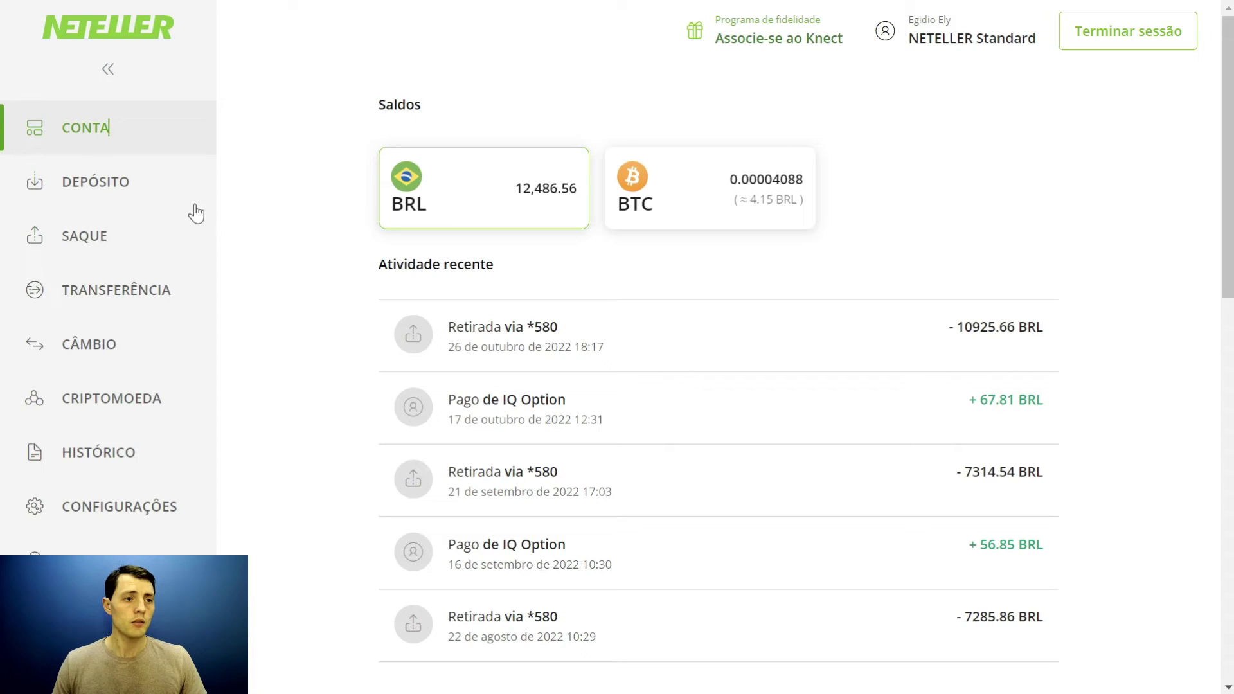
Open the Saque page listing bank account (BRL 65.24), Skrill (3.49 %) and Pagar online (0 %) withdrawals
left_click(71, 237)
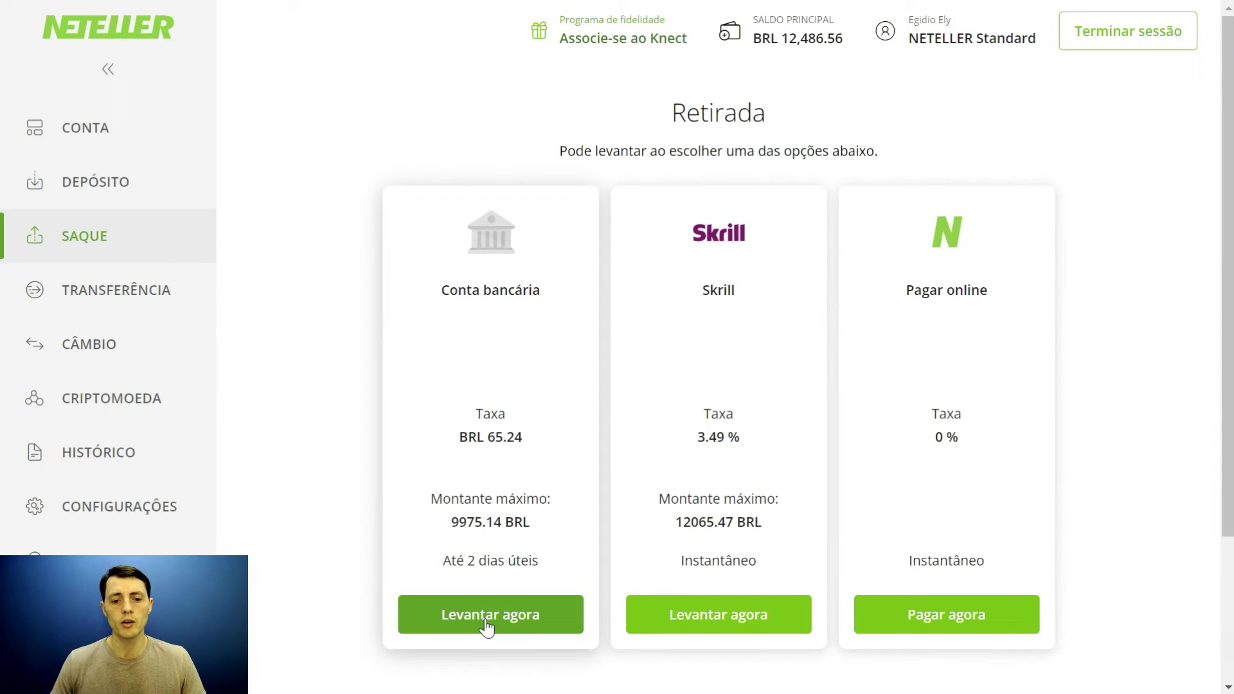
Start a 1,000 BRL withdrawal to the first bank account and proceed to confirmation
left_click(488, 623)
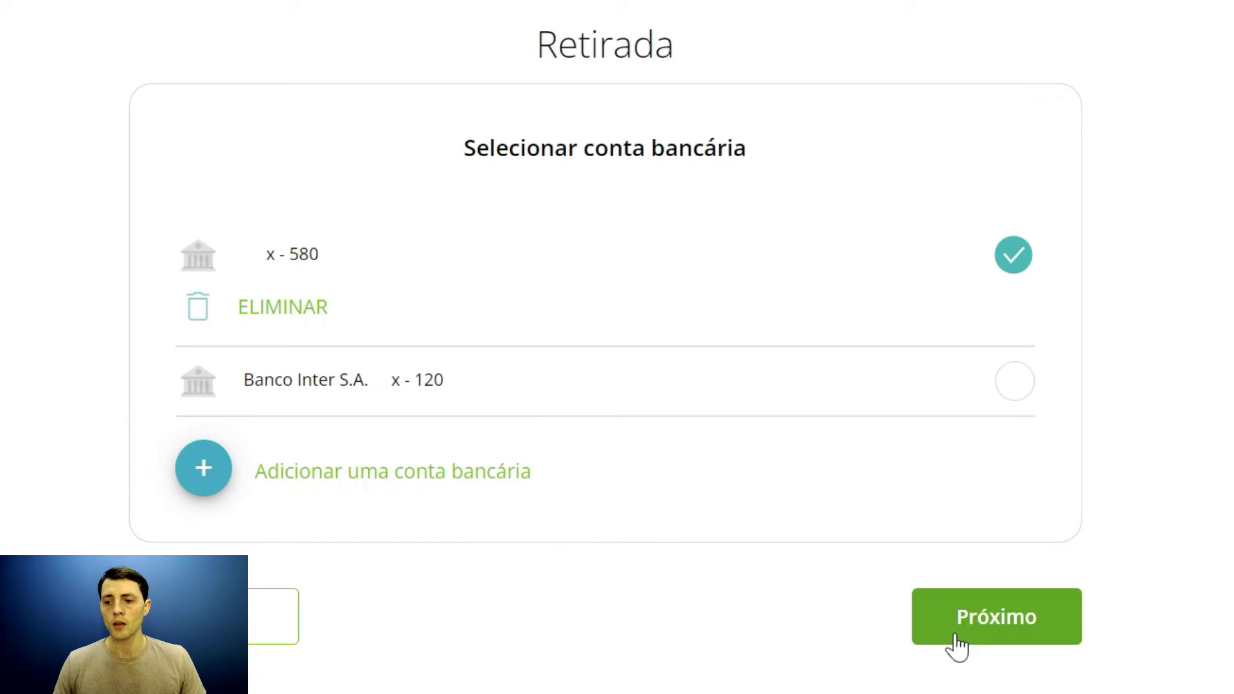
left_click(977, 600)
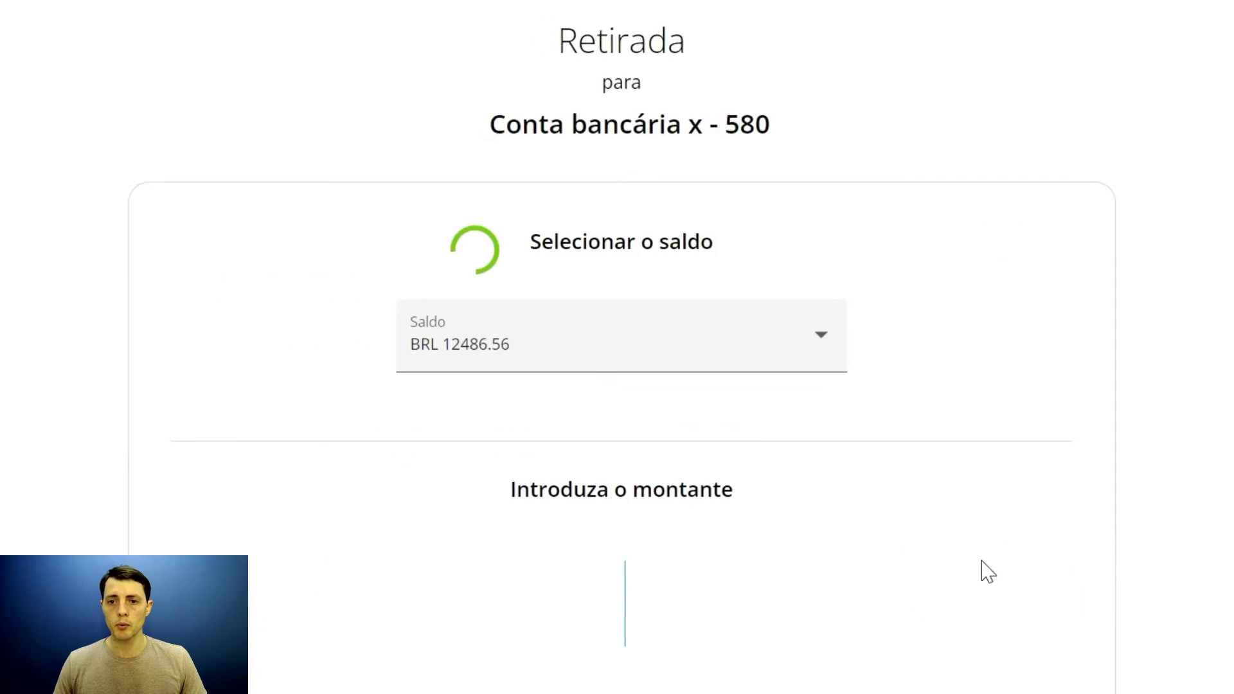
scroll(850, 457, "down", 4)
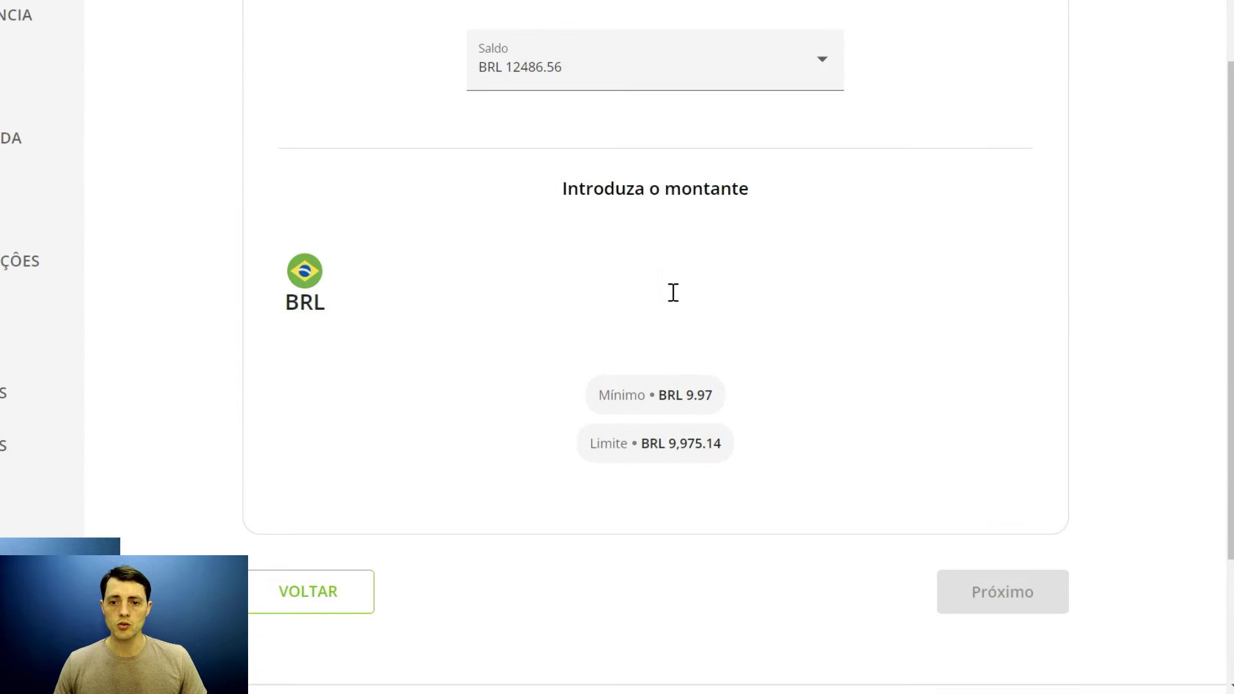
left_click(674, 294)
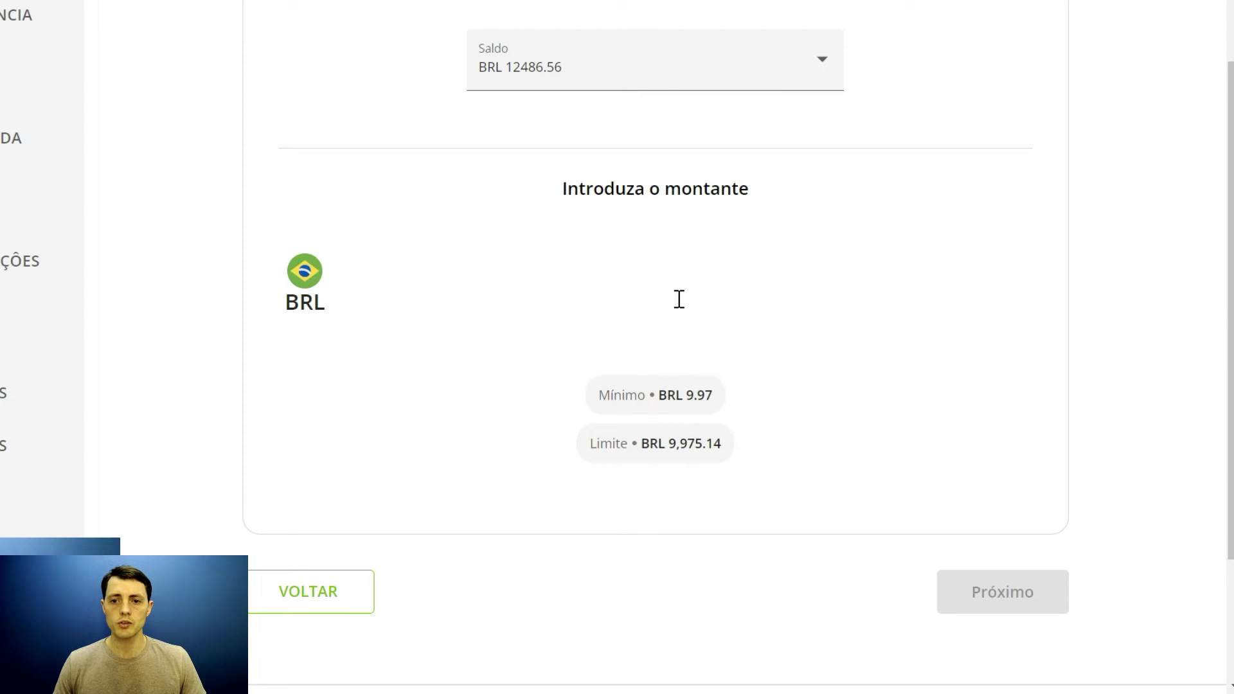
type("1000")
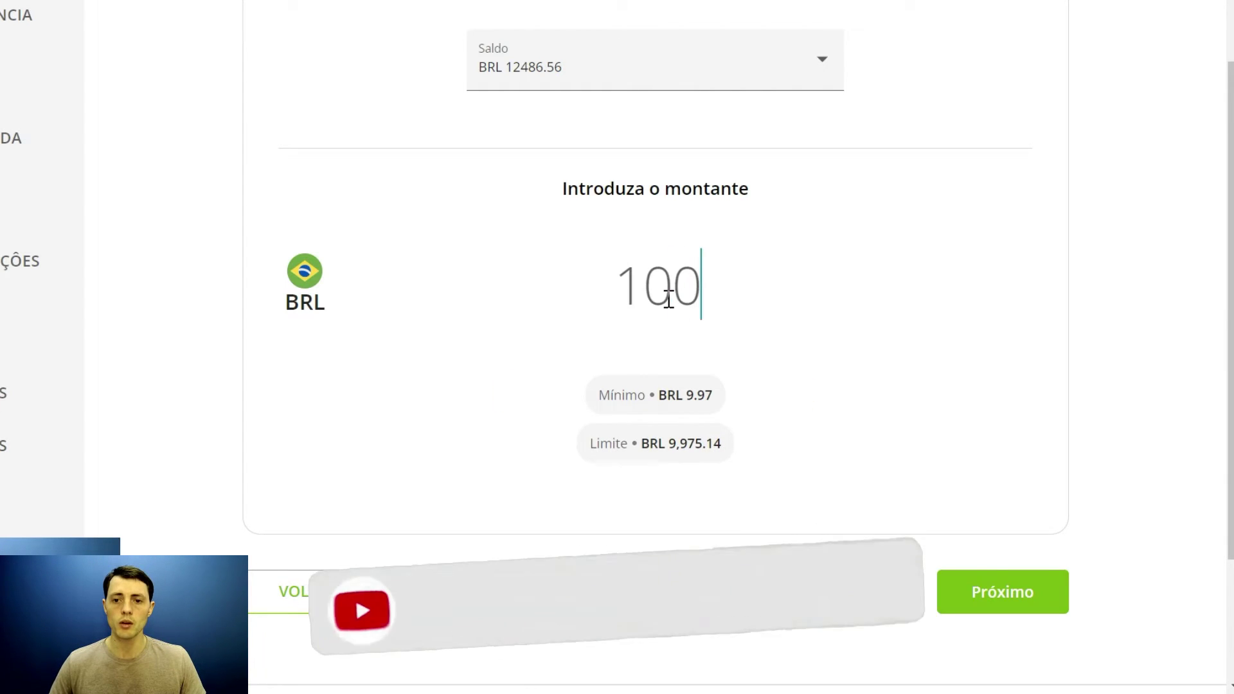
scroll(916, 443, "down", 2)
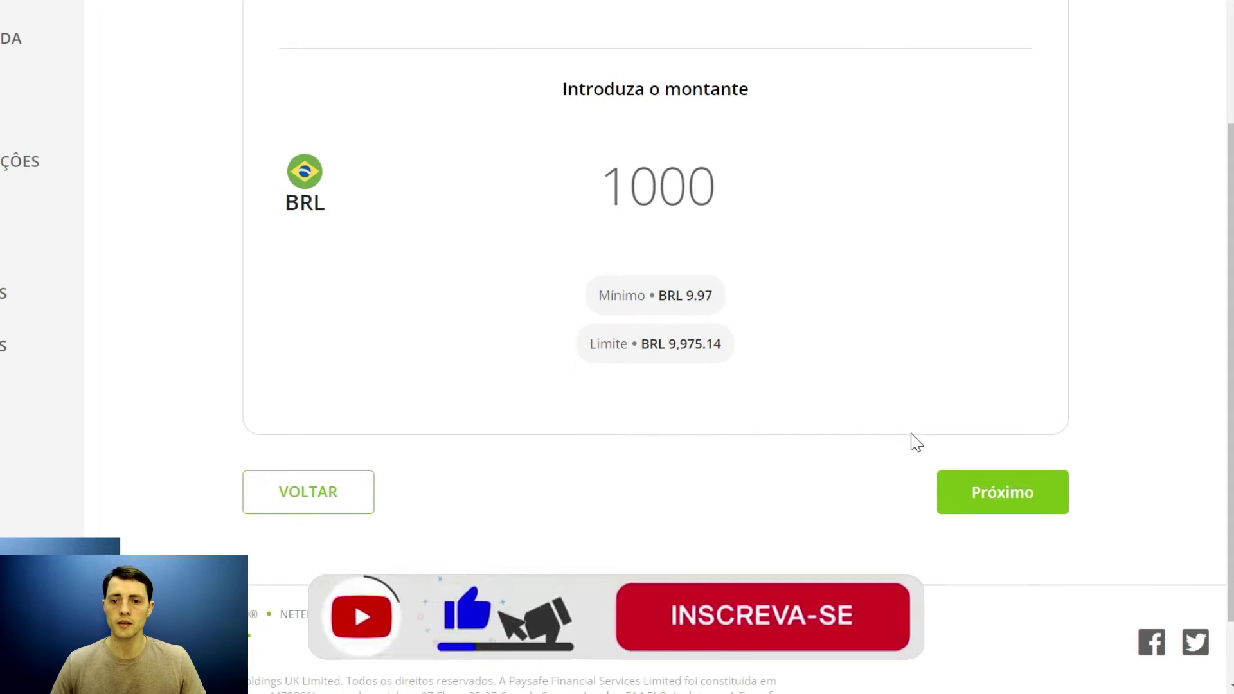
left_click(994, 482)
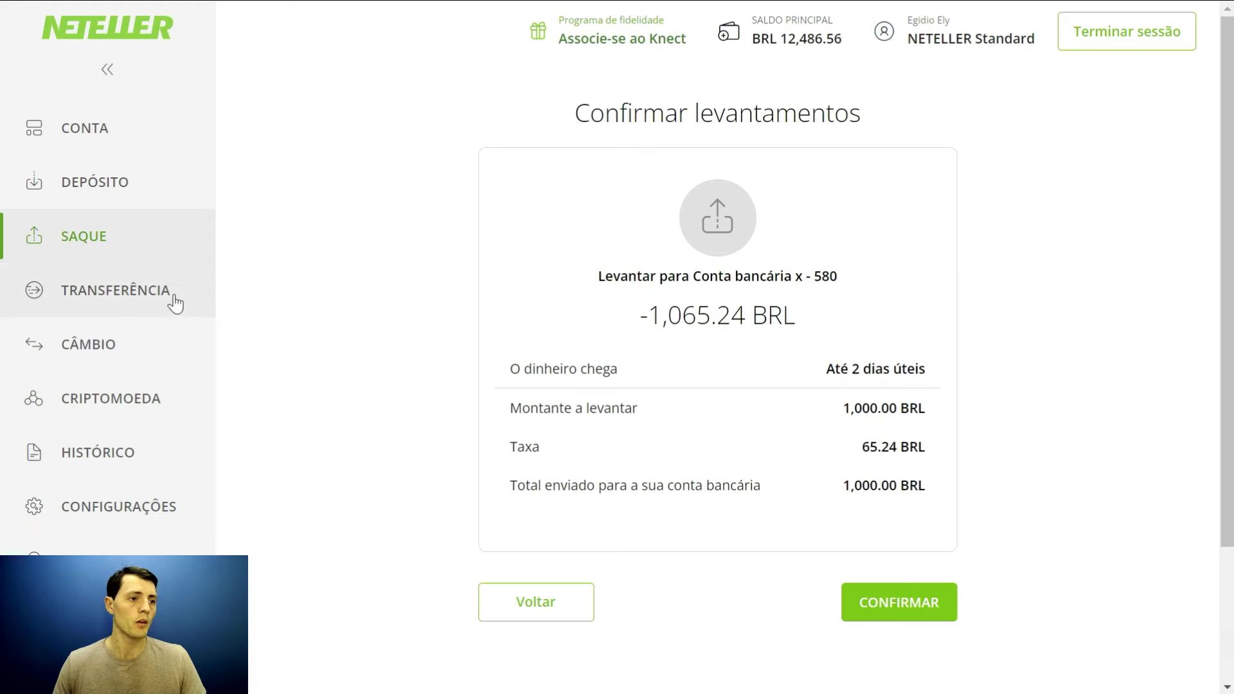
Browse the Transferência page's money transfer, international transfer and Solicitar dinheiro options
left_click(88, 294)
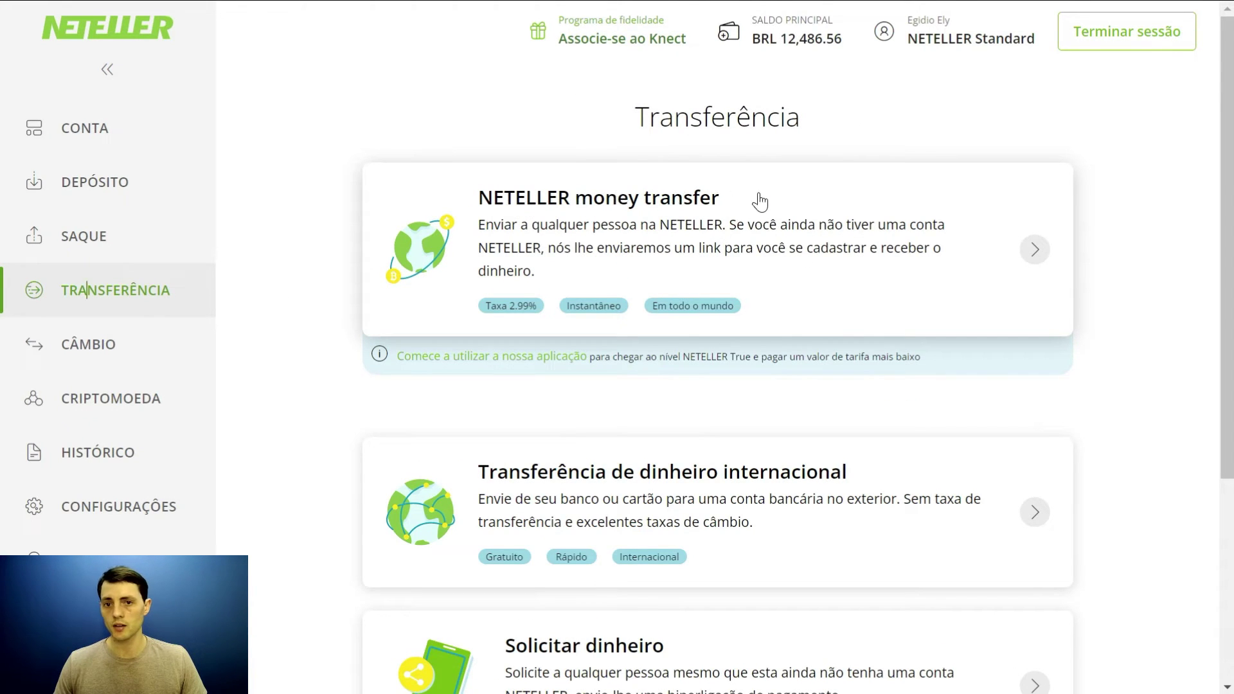
scroll(715, 254, "down", 1)
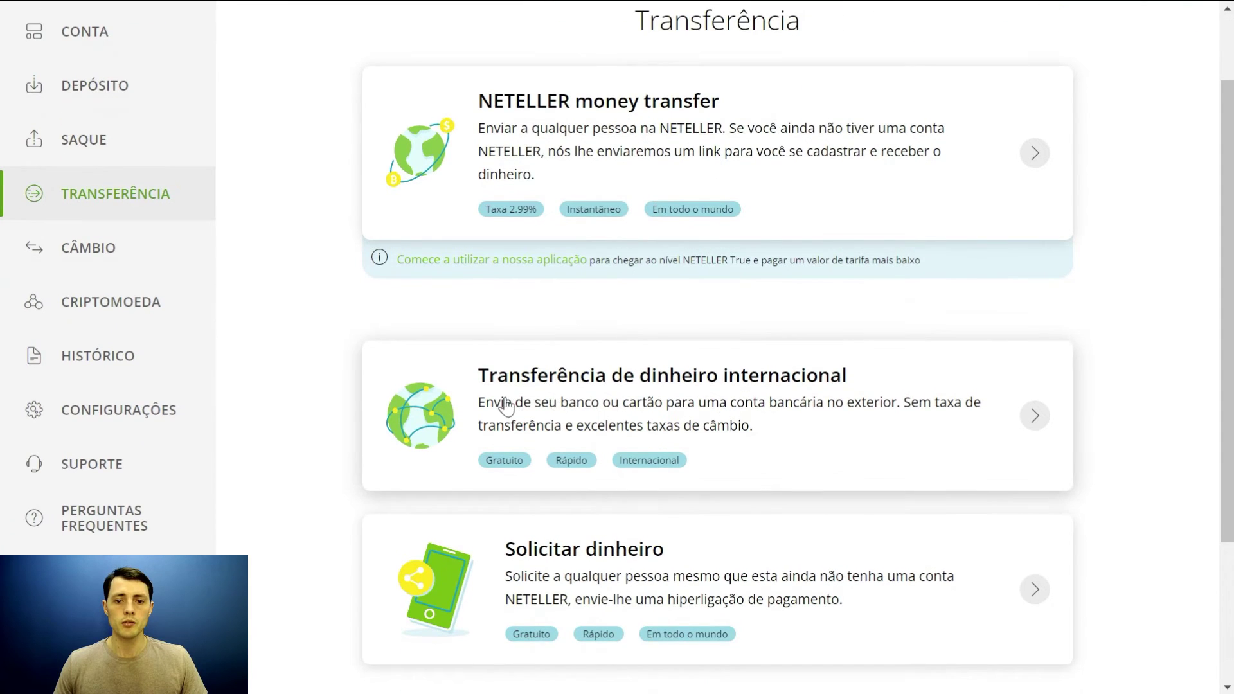
scroll(615, 533, "down", 2)
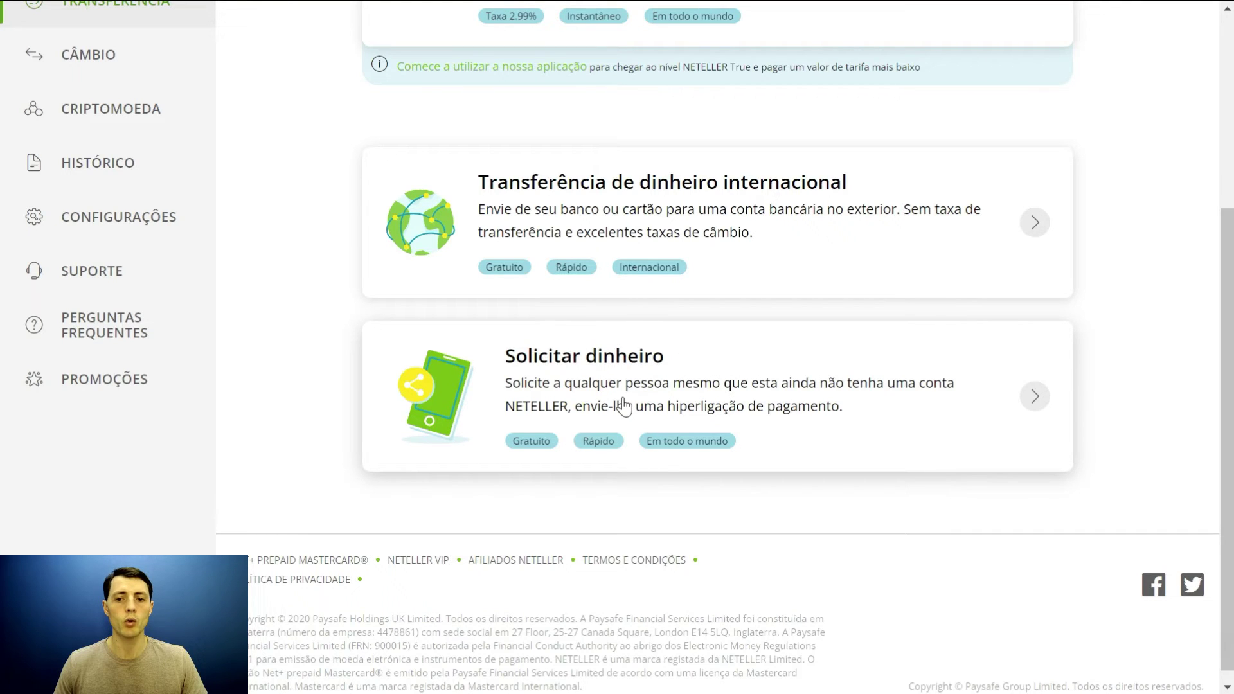
scroll(623, 405, "up", 3)
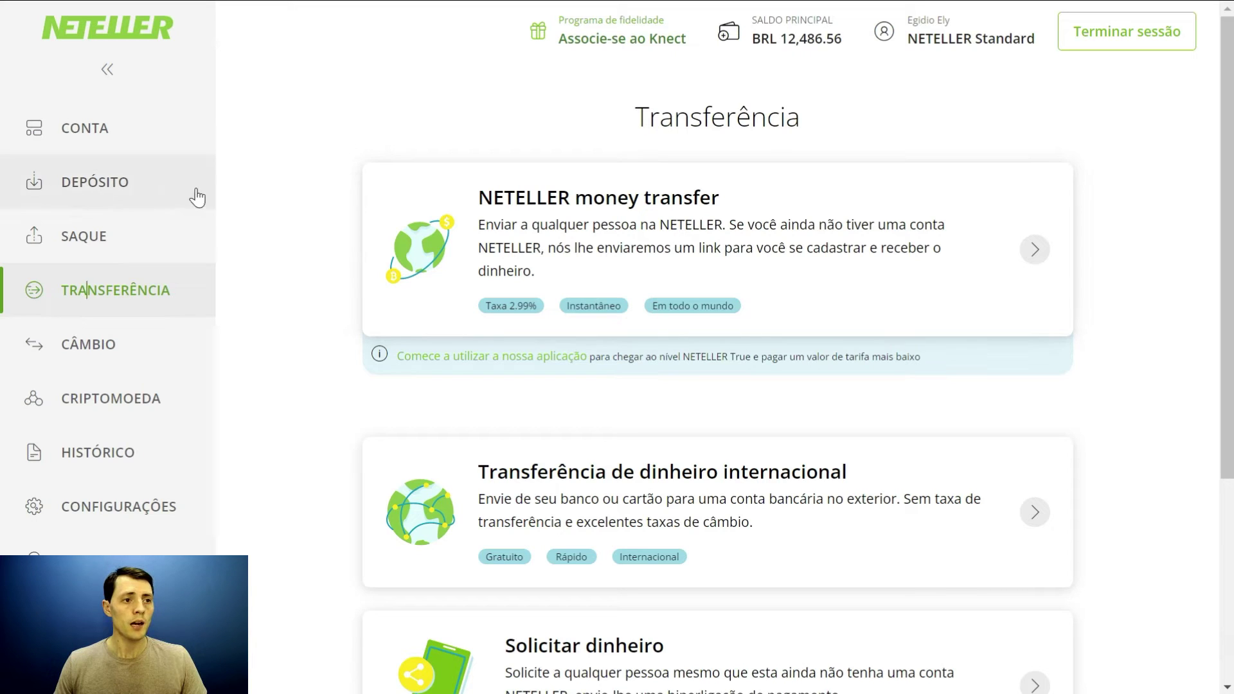
Review the Depósito page's Pix and additional payment option cards, then return to the top
left_click(77, 181)
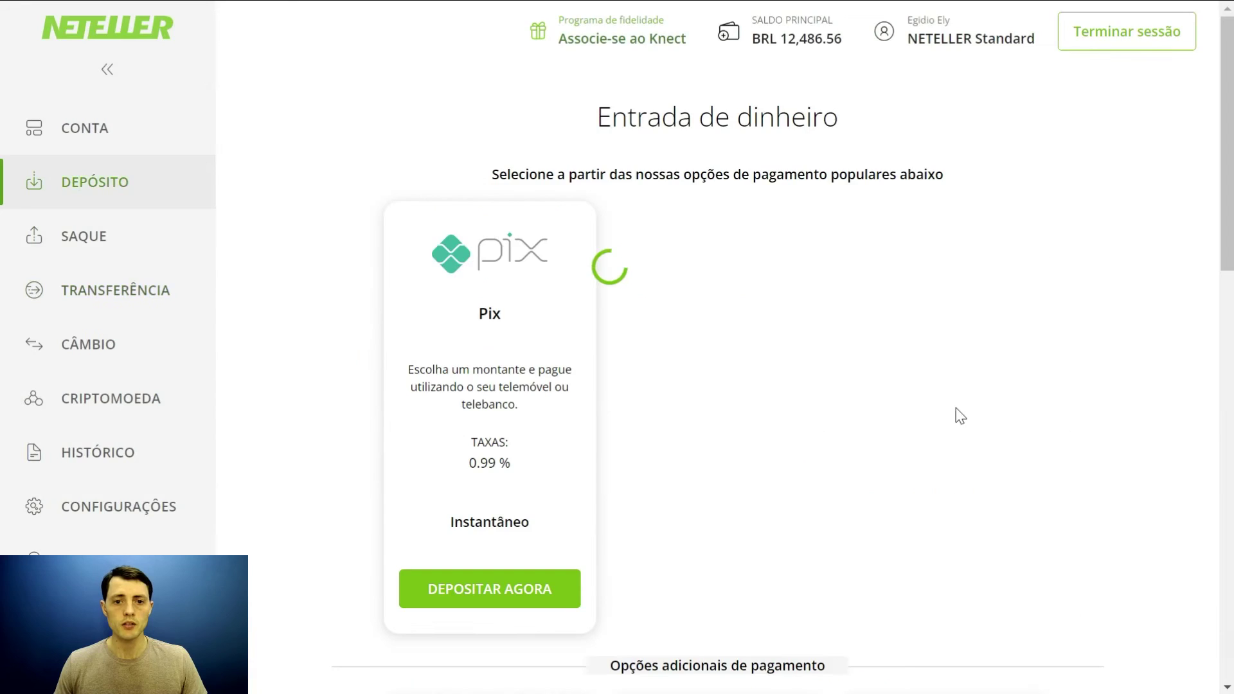
scroll(547, 444, "down", 1)
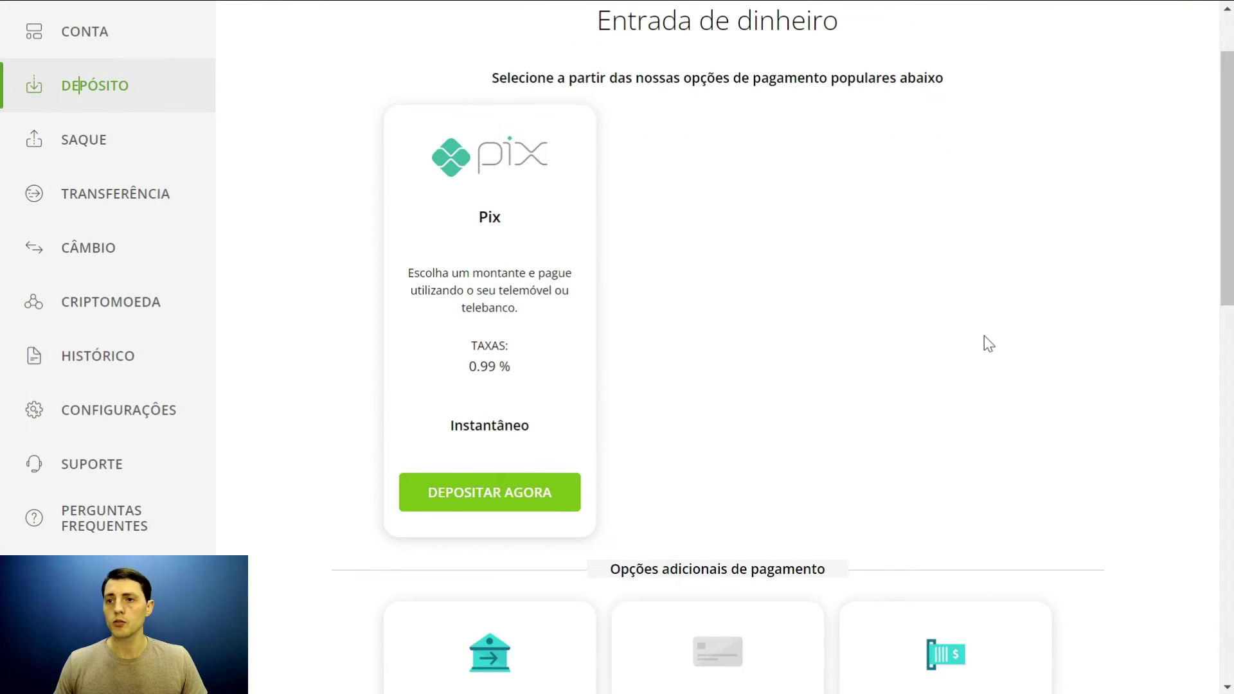
scroll(985, 336, "down", 5)
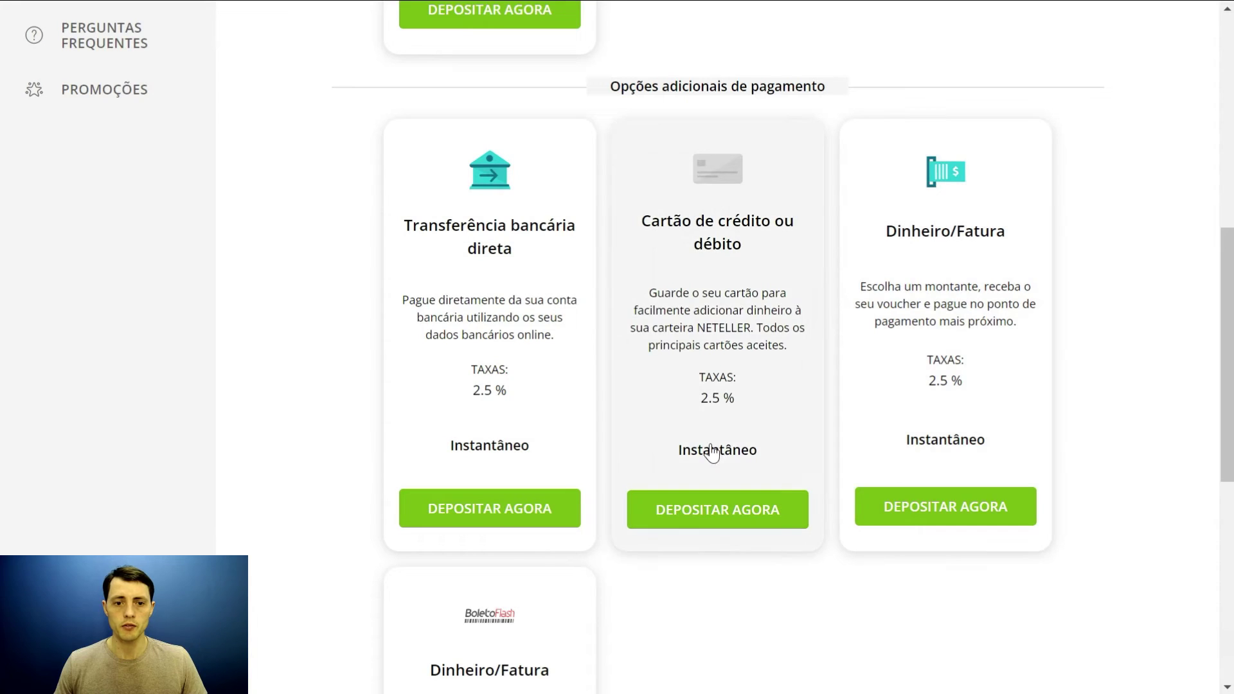
left_click_drag(1226, 262, 1225, 247)
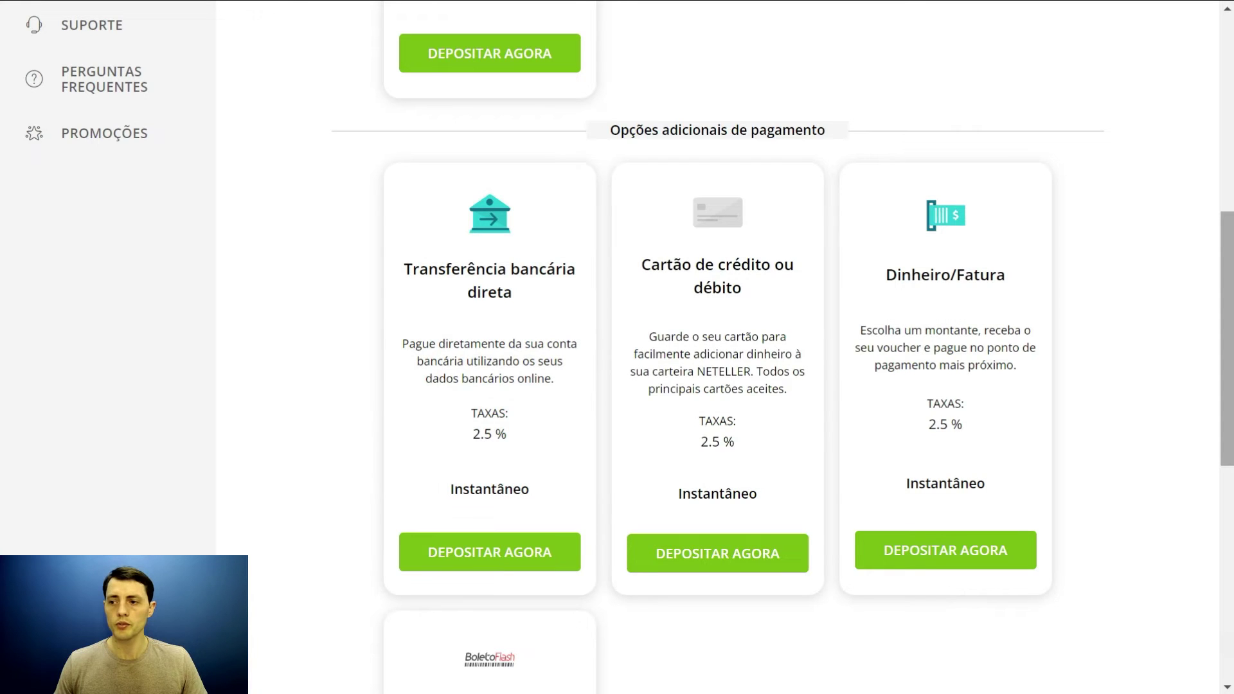
left_click_drag(1223, 257, 1223, 299)
scroll(644, 394, "down", 5)
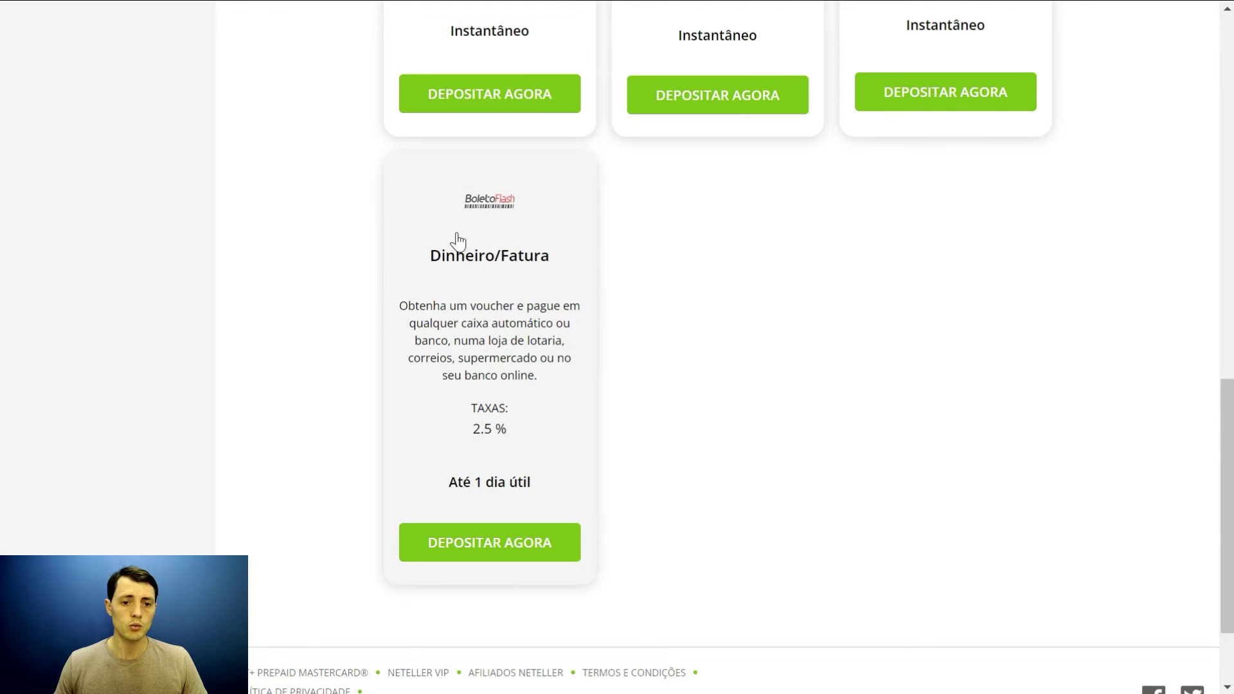
scroll(1121, 292, "up", 15)
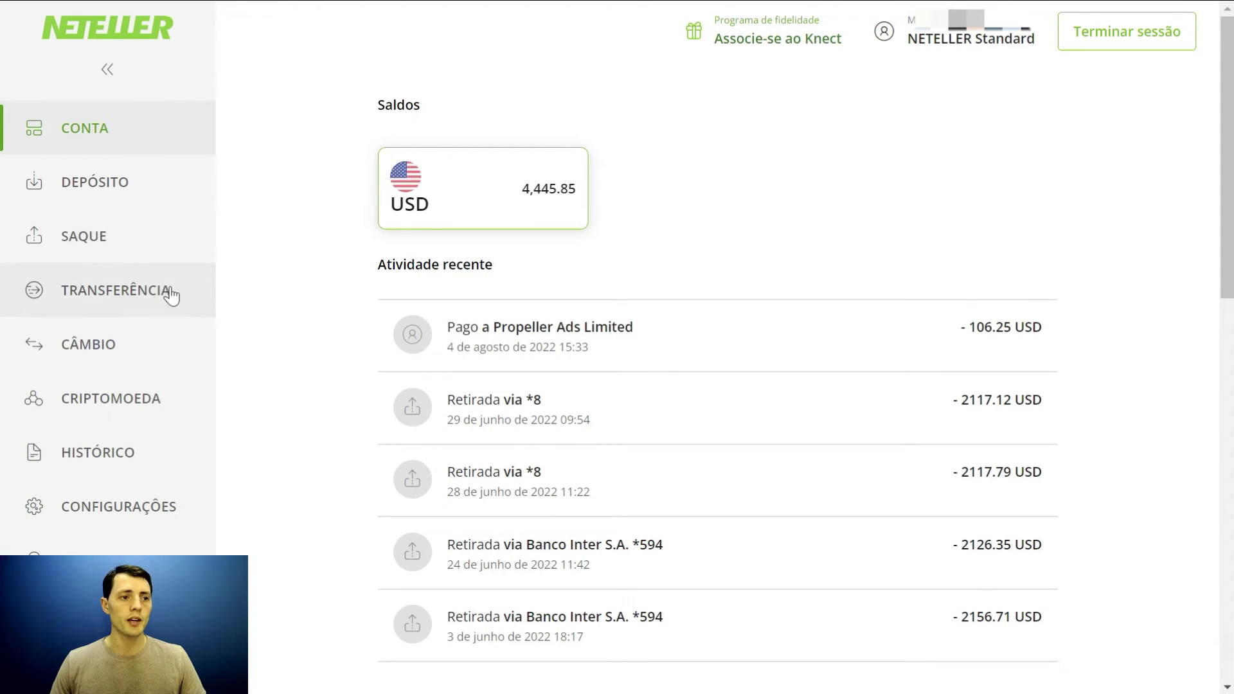
Start a USD bank-account withdrawal and enter 1000 as the amount
left_click(78, 238)
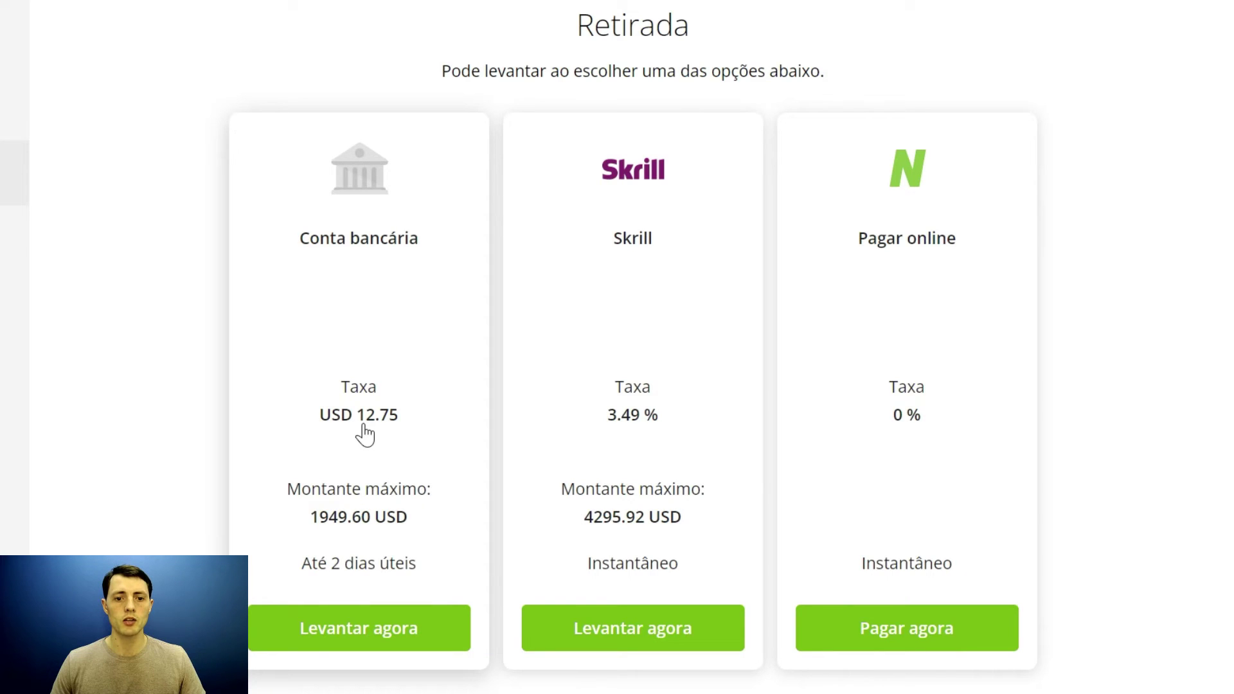
left_click(380, 622)
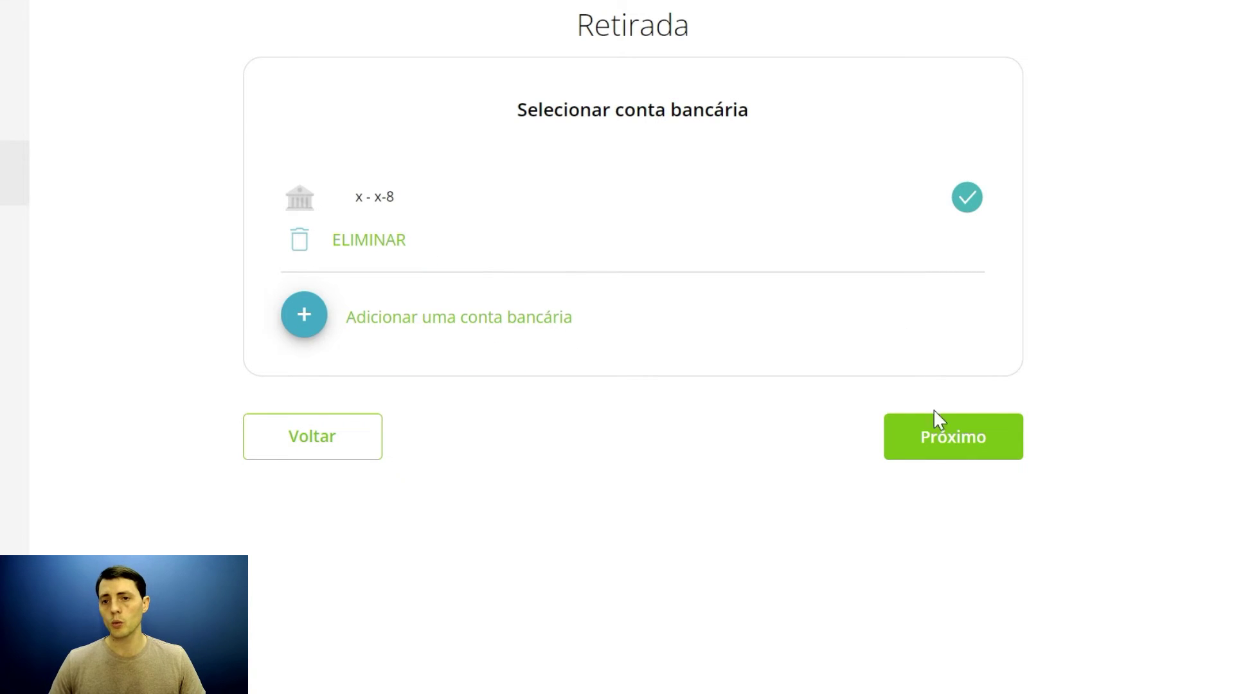
left_click(950, 443)
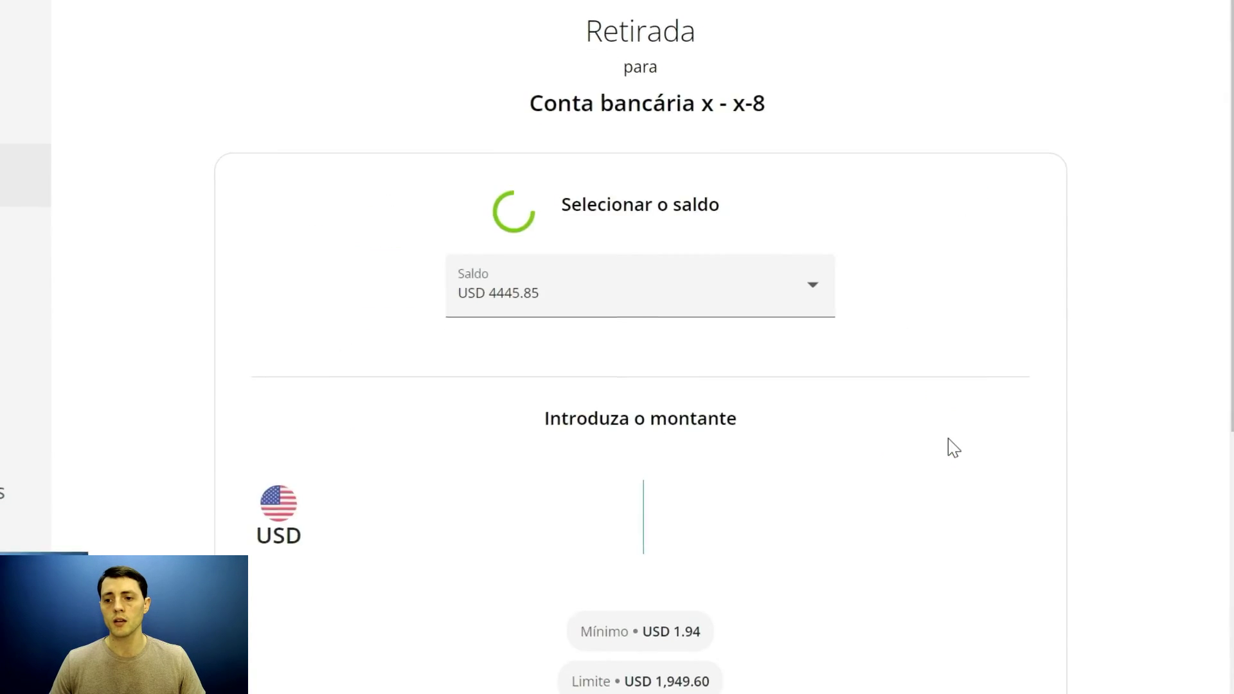
scroll(954, 442, "down", 3)
scroll(700, 370, "up", 1)
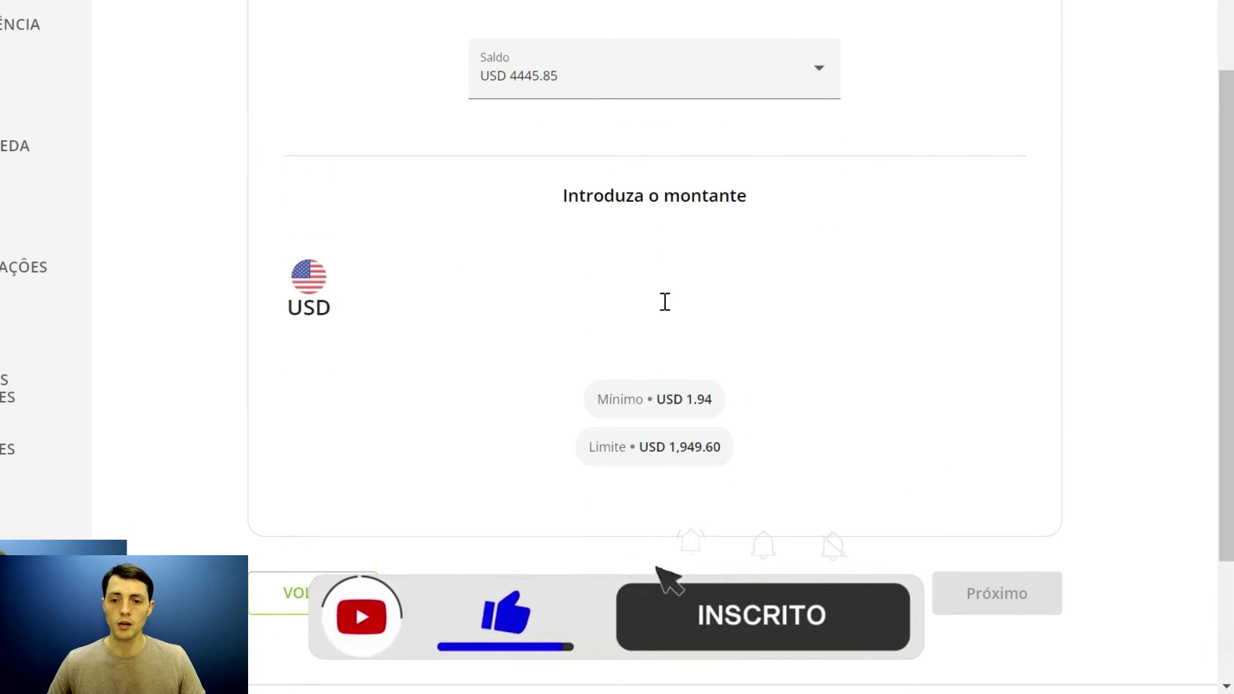
type("1000")
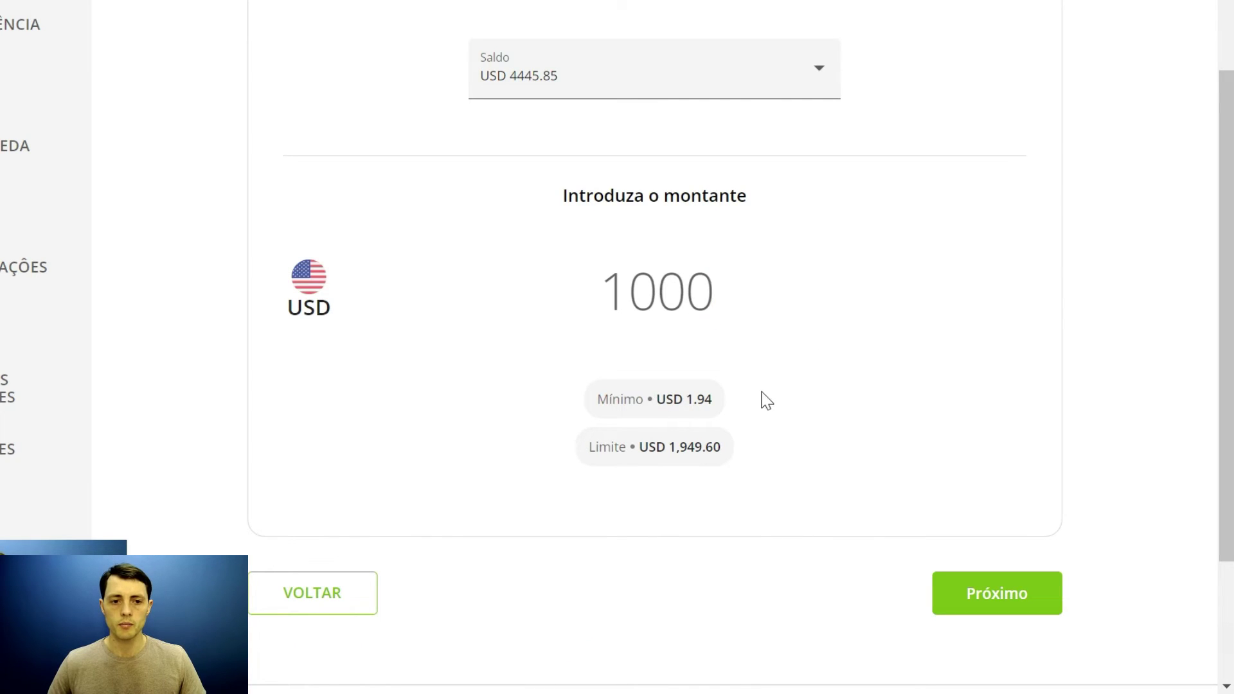
Submit the 1000 USD amount and review the 12.75 USD fee and 4,872.27 BRL sent
left_click(989, 593)
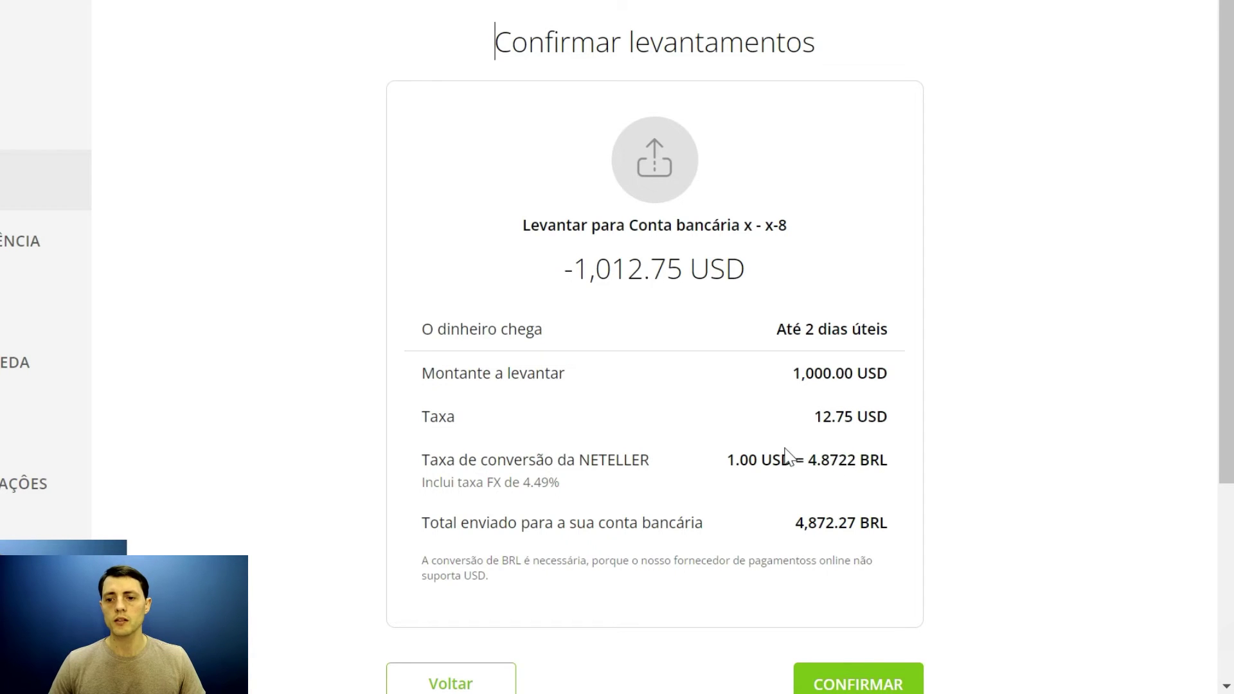
scroll(790, 509, "down", 2)
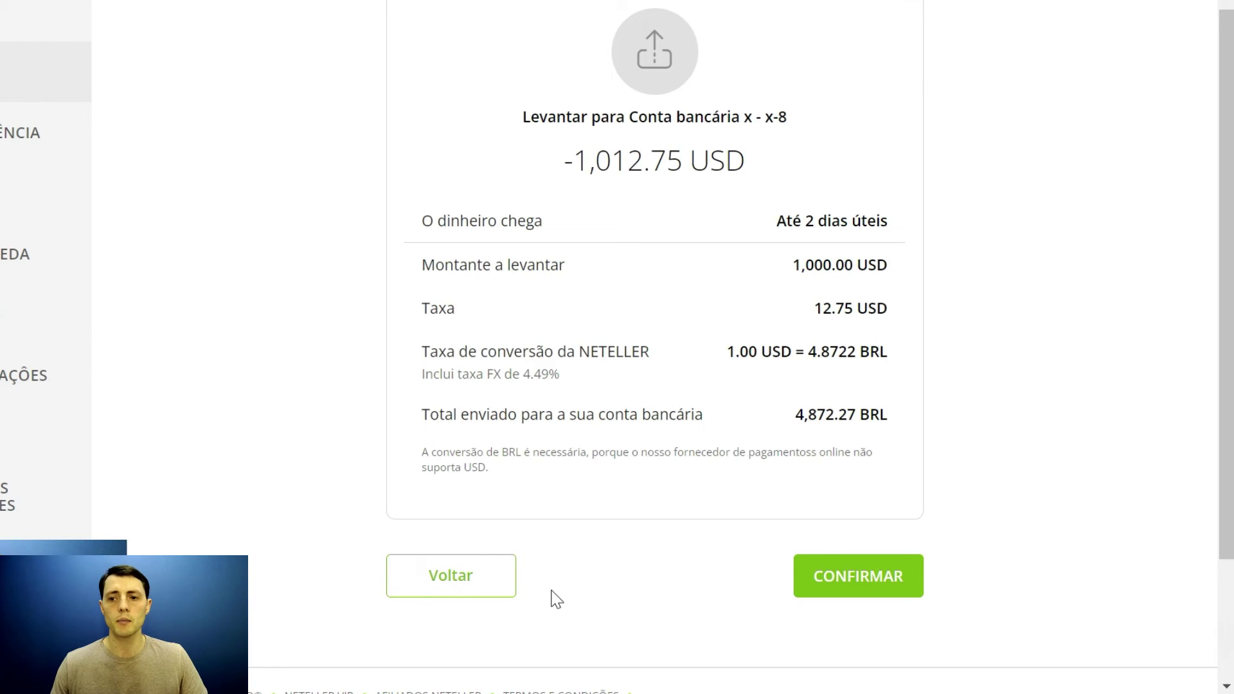
scroll(386, 572, "up", 2)
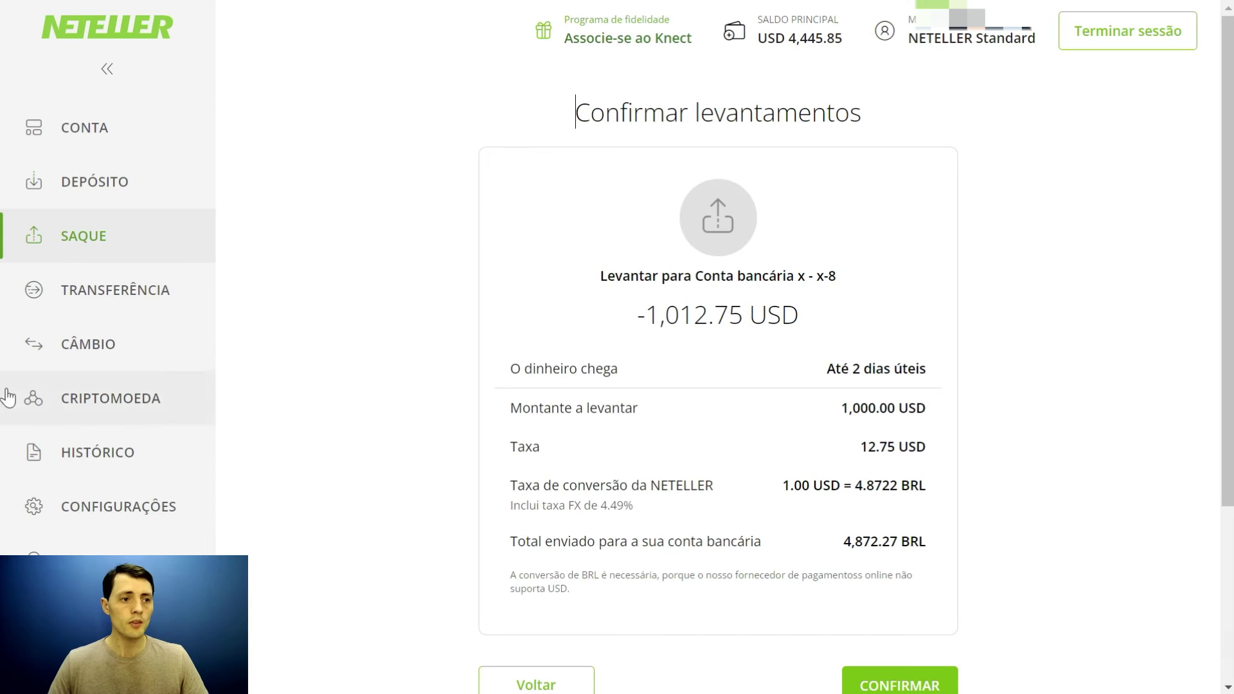
Set up a 100 USD Pix deposit and review its 542.62 BRL total and 0.99 USD fee
left_click(83, 190)
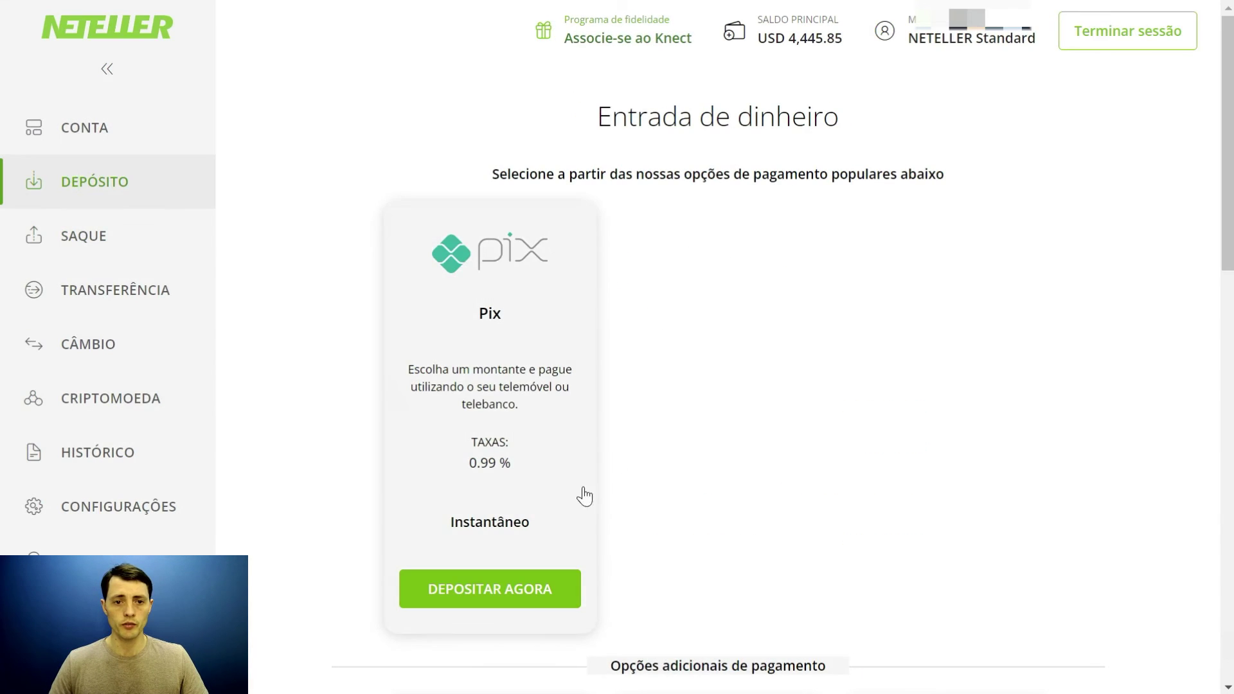
left_click(476, 590)
type("1")
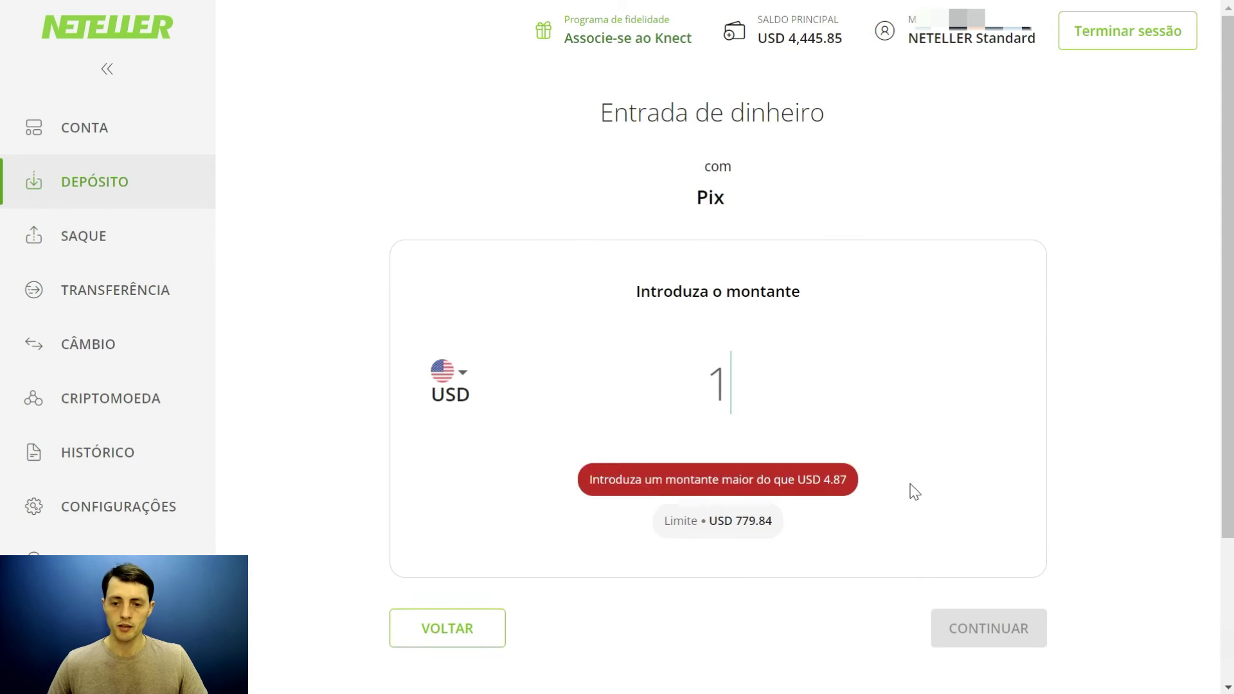
type("00")
left_click(964, 627)
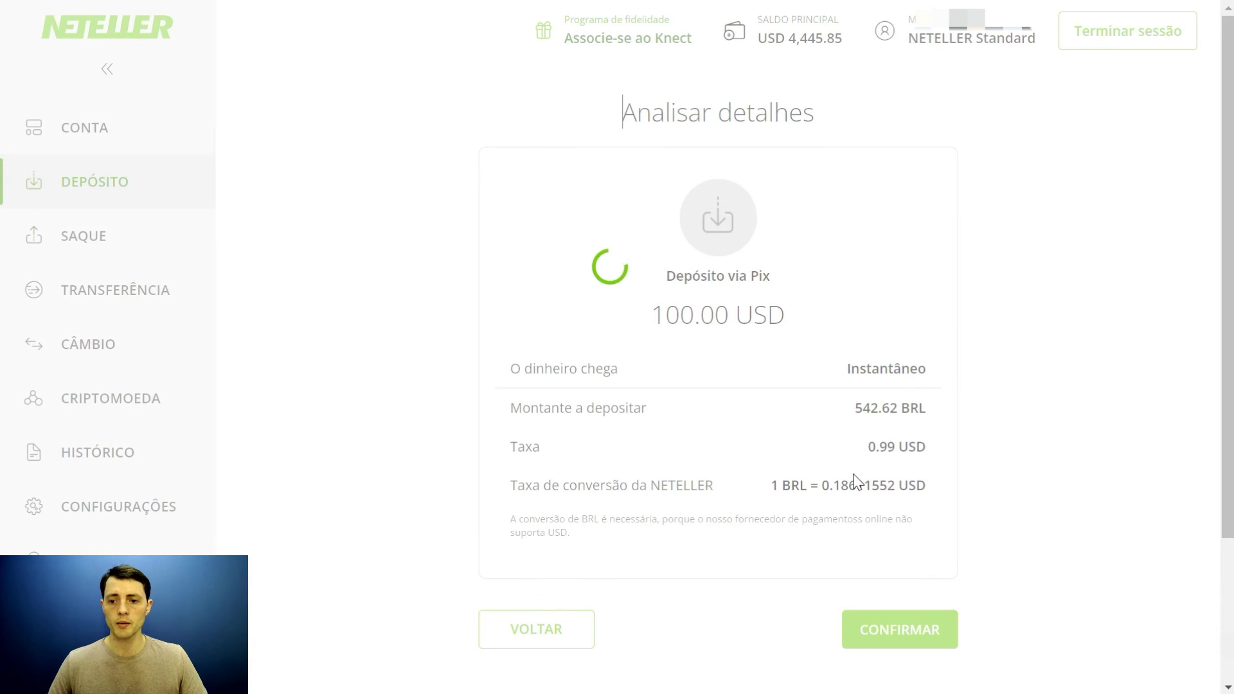
scroll(964, 460, "down", 2)
scroll(962, 452, "up", 2)
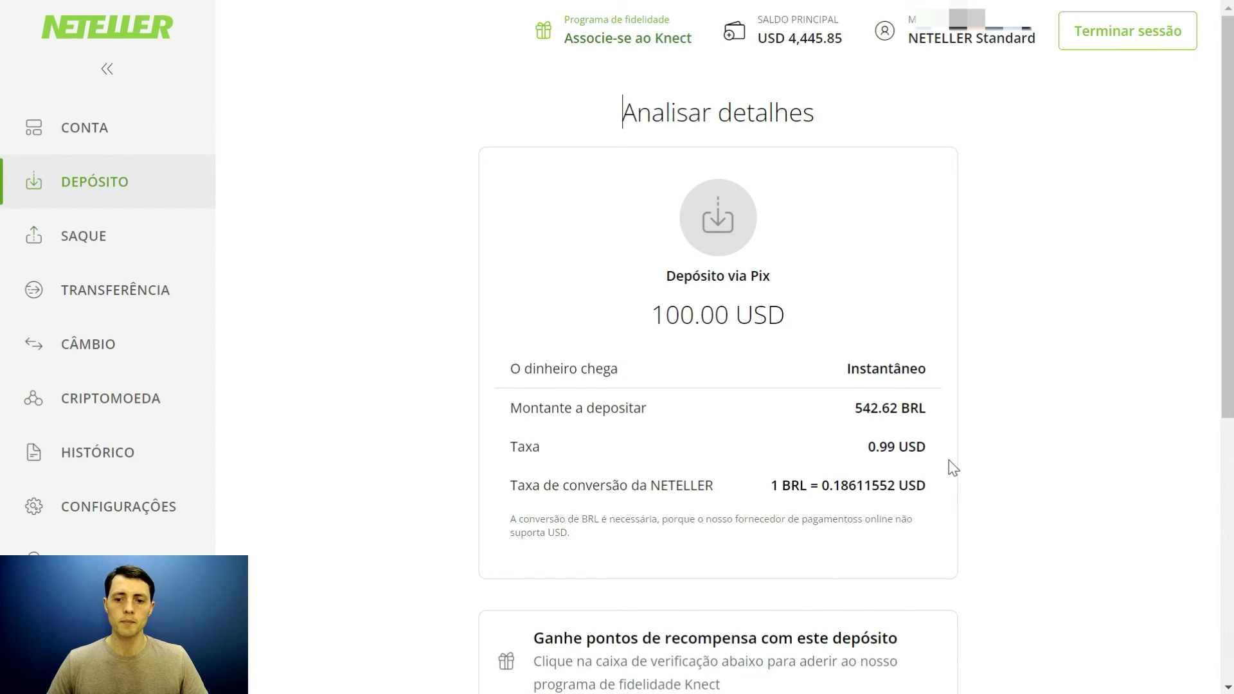
scroll(945, 466, "down", 6)
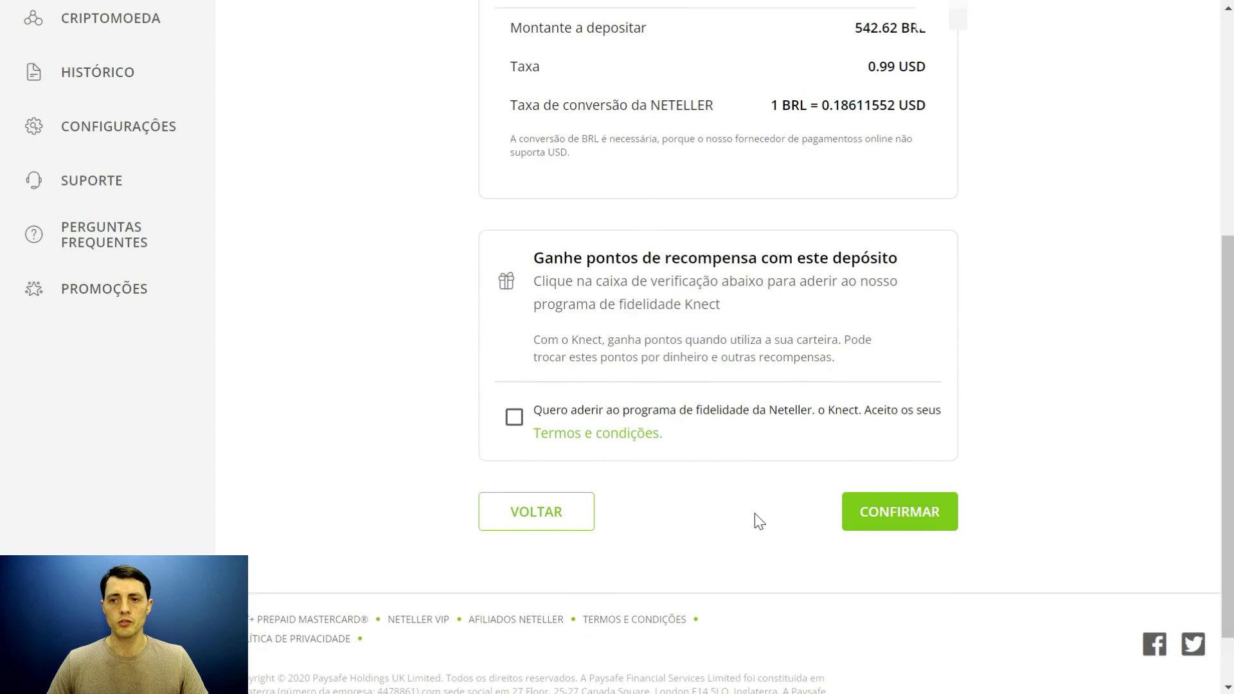
scroll(558, 464, "up", 6)
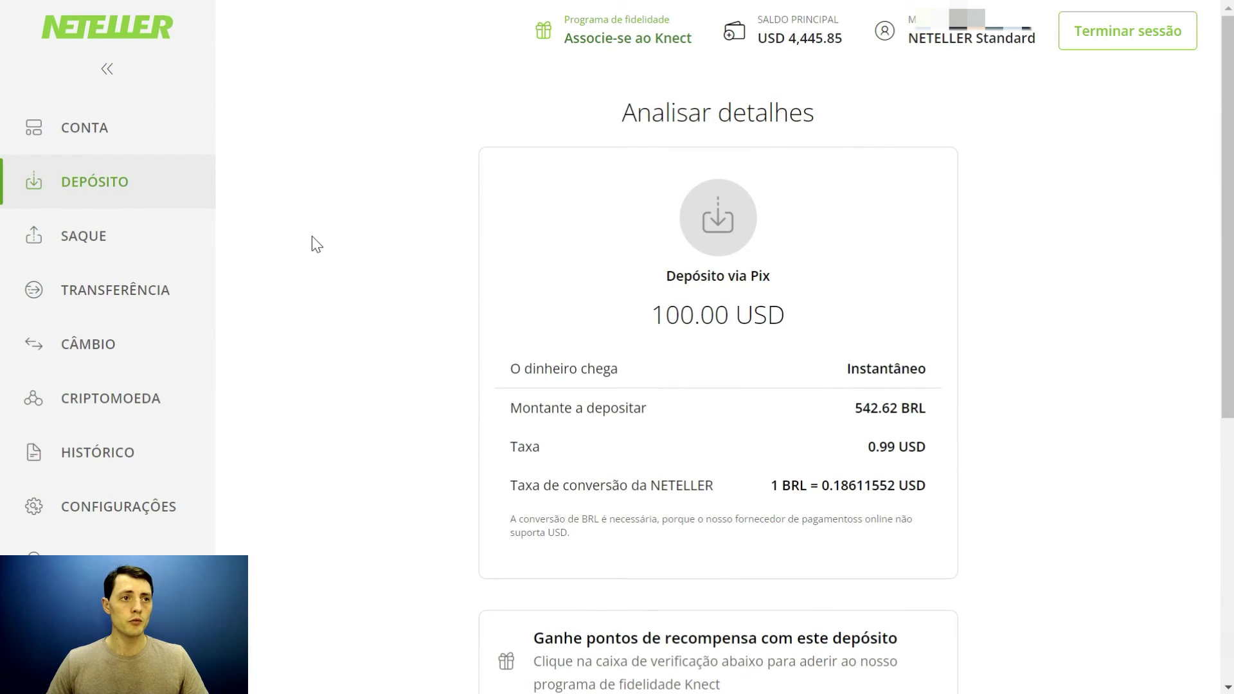
Log out and switch the public site from English to Português Brasileiro
left_click(1154, 30)
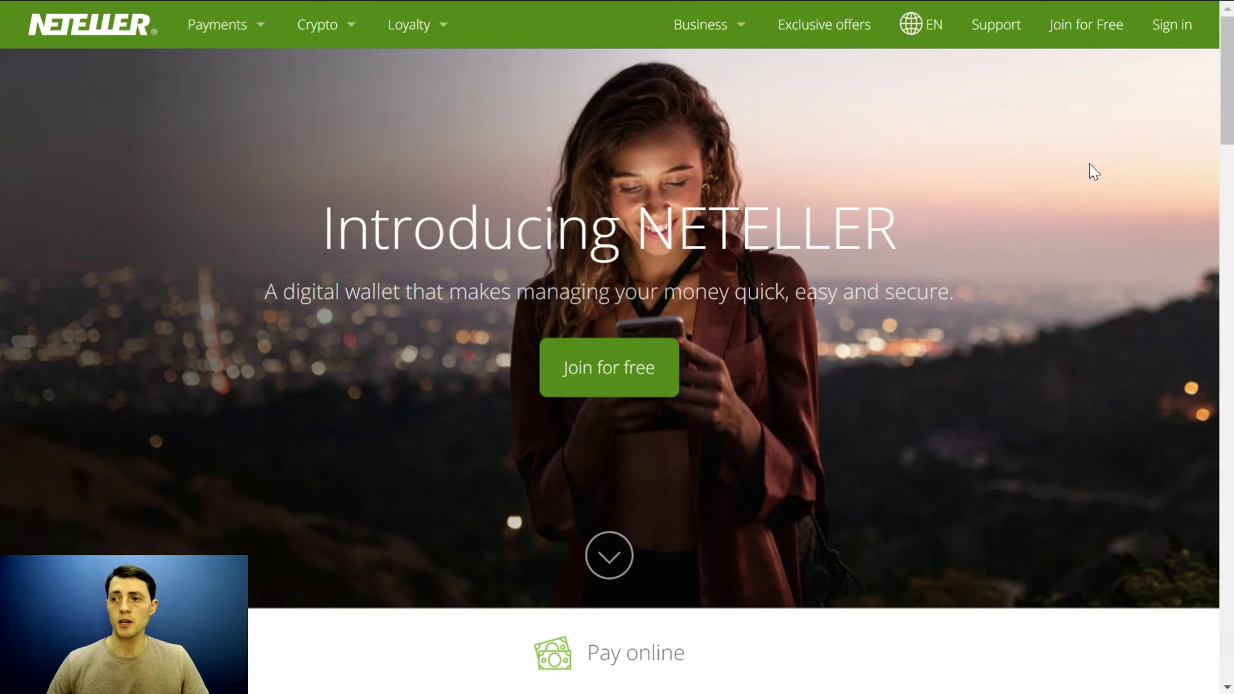
left_click_drag(1227, 61, 1231, 666)
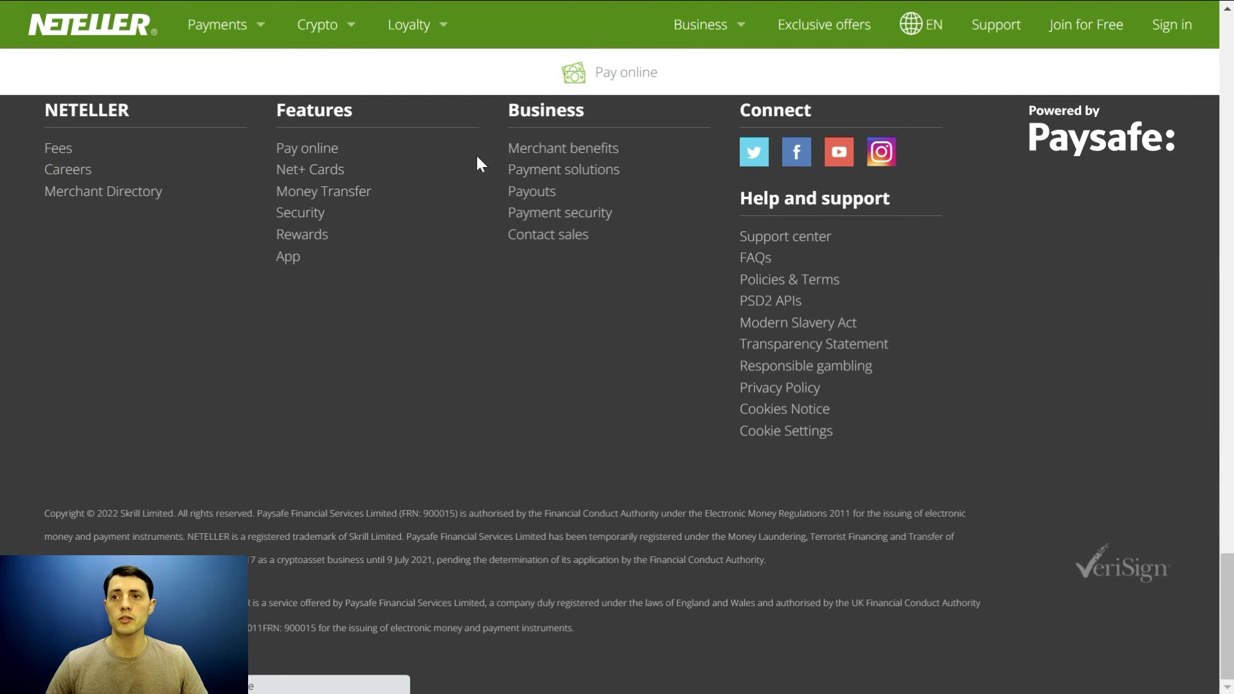
left_click(931, 25)
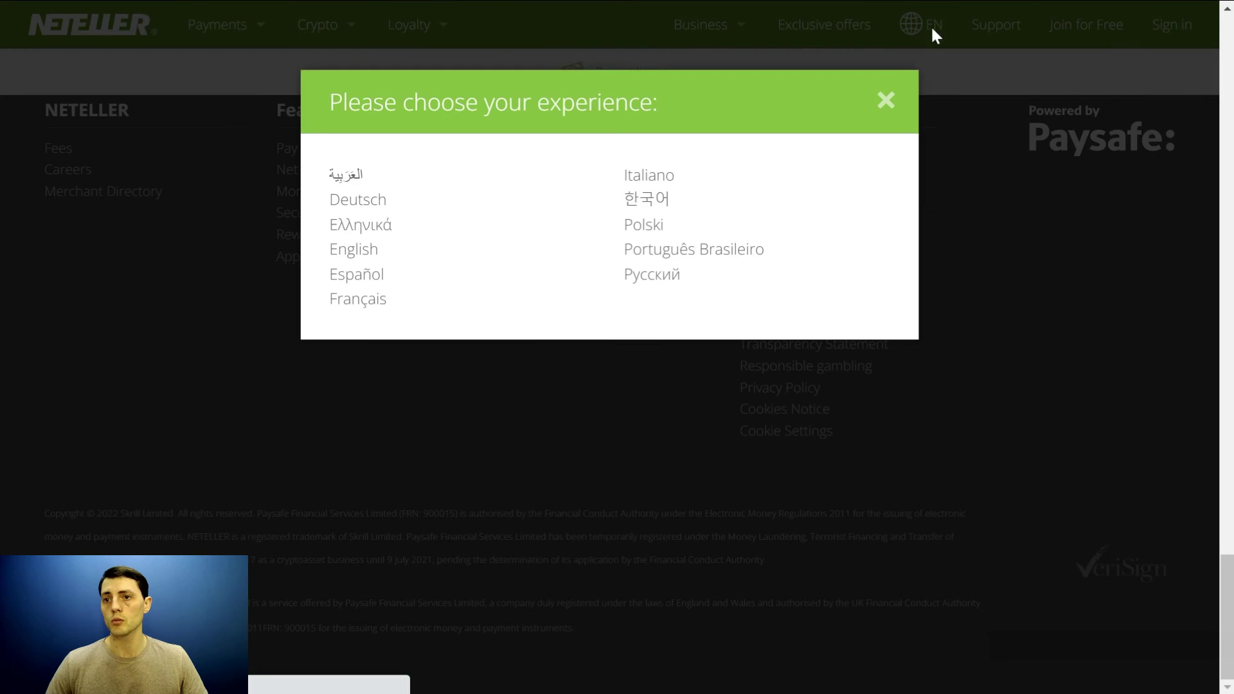
left_click(707, 251)
left_click_drag(1228, 96, 1230, 655)
scroll(179, 341, "up", 3)
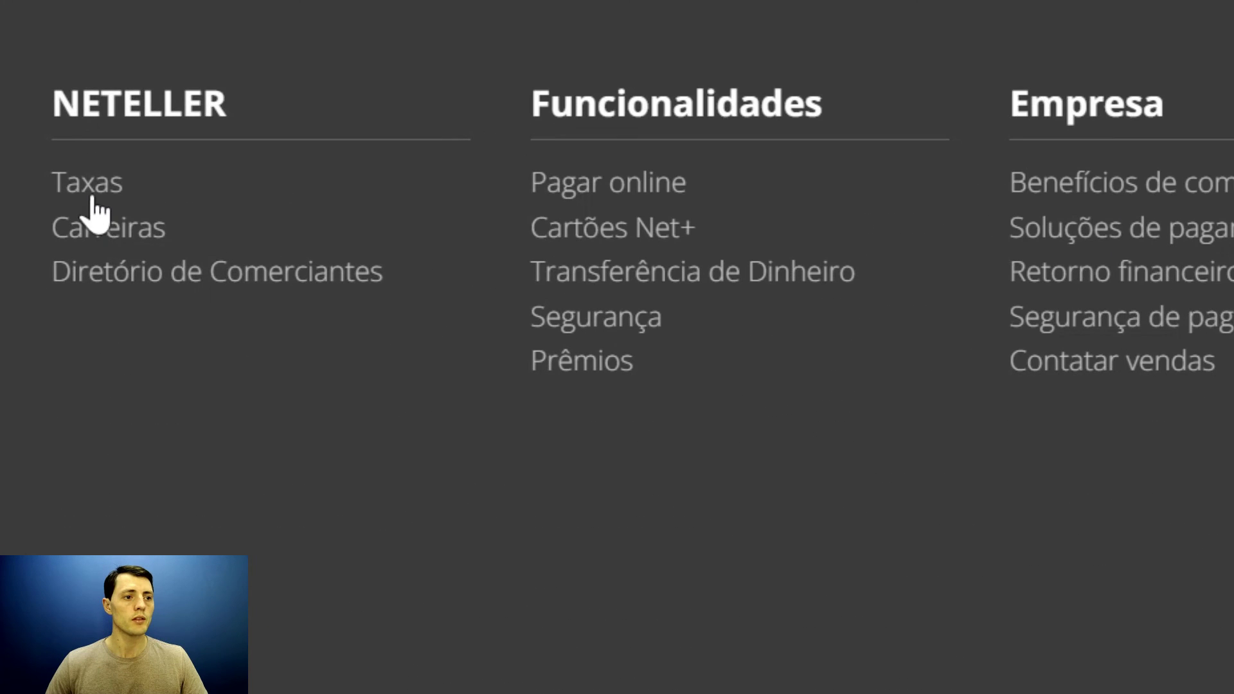
Open the Taxas fees page and scroll through the deposit option fees
left_click(88, 191)
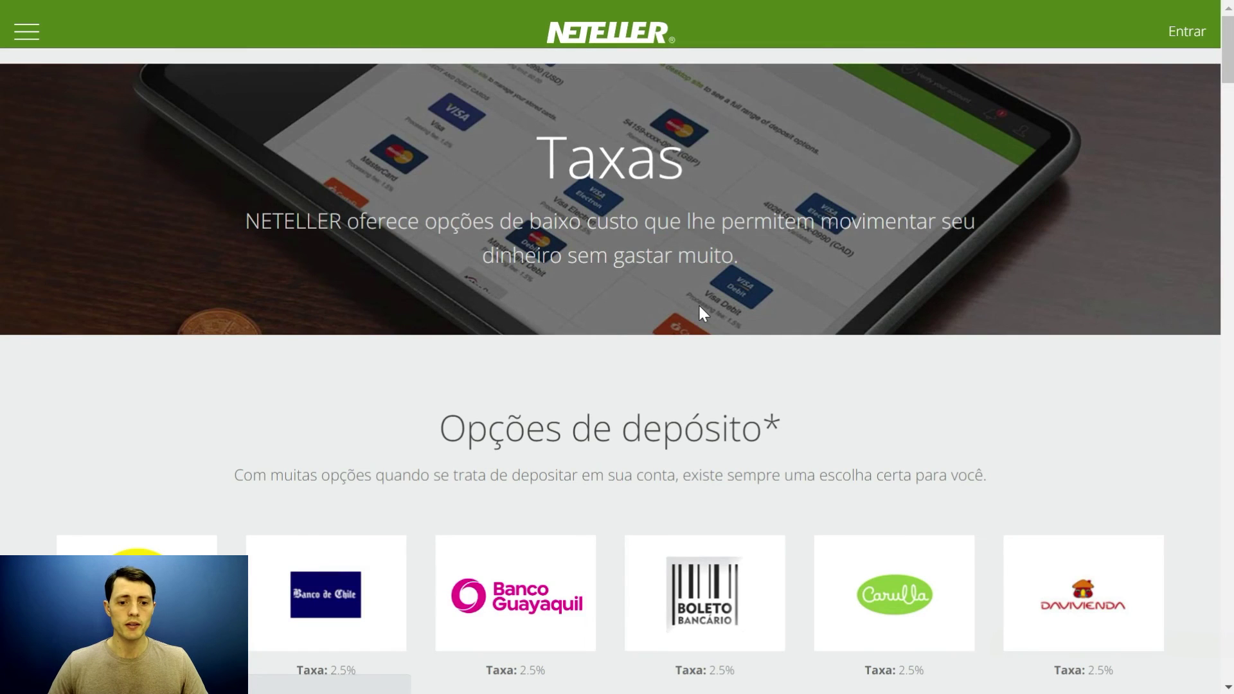
scroll(698, 309, "down", 3)
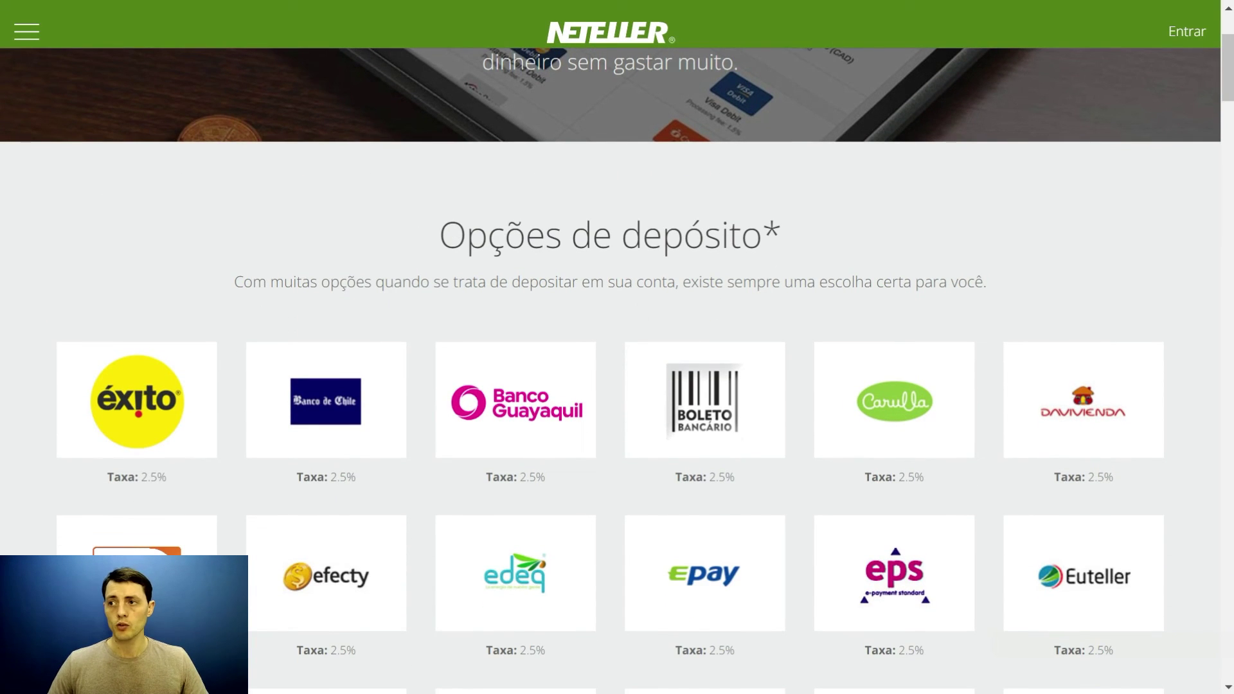
scroll(1228, 71, "down", 3)
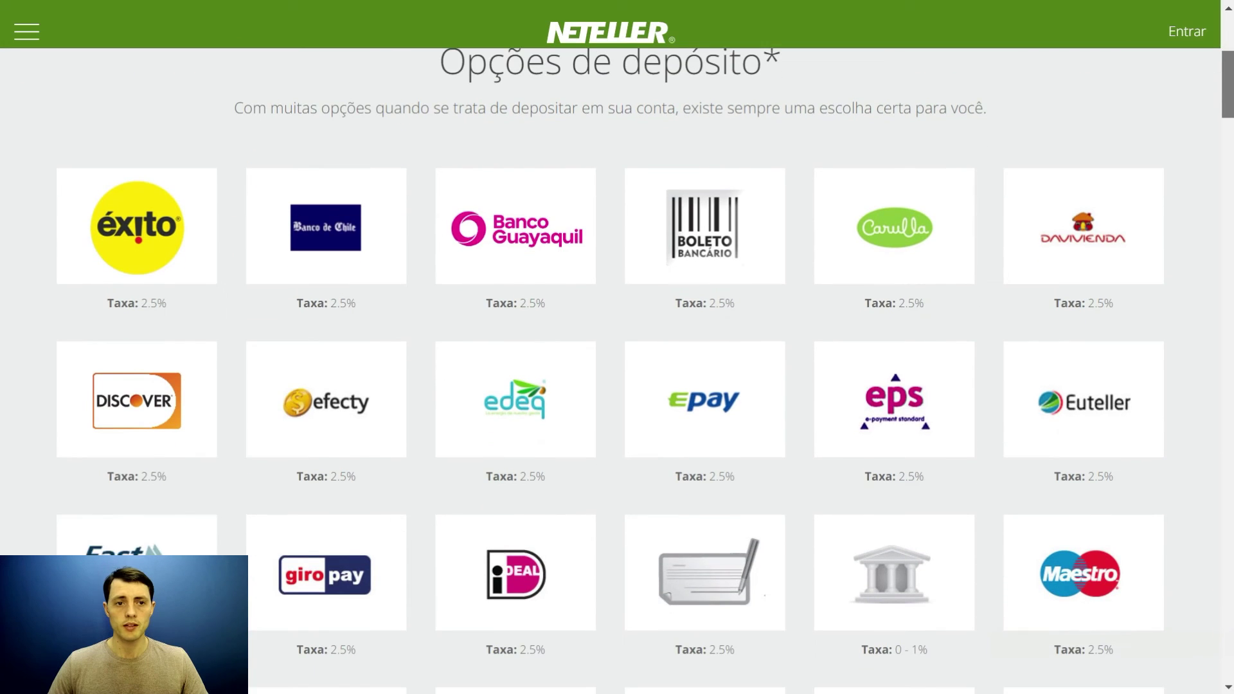
scroll(617, 360, "down", 1)
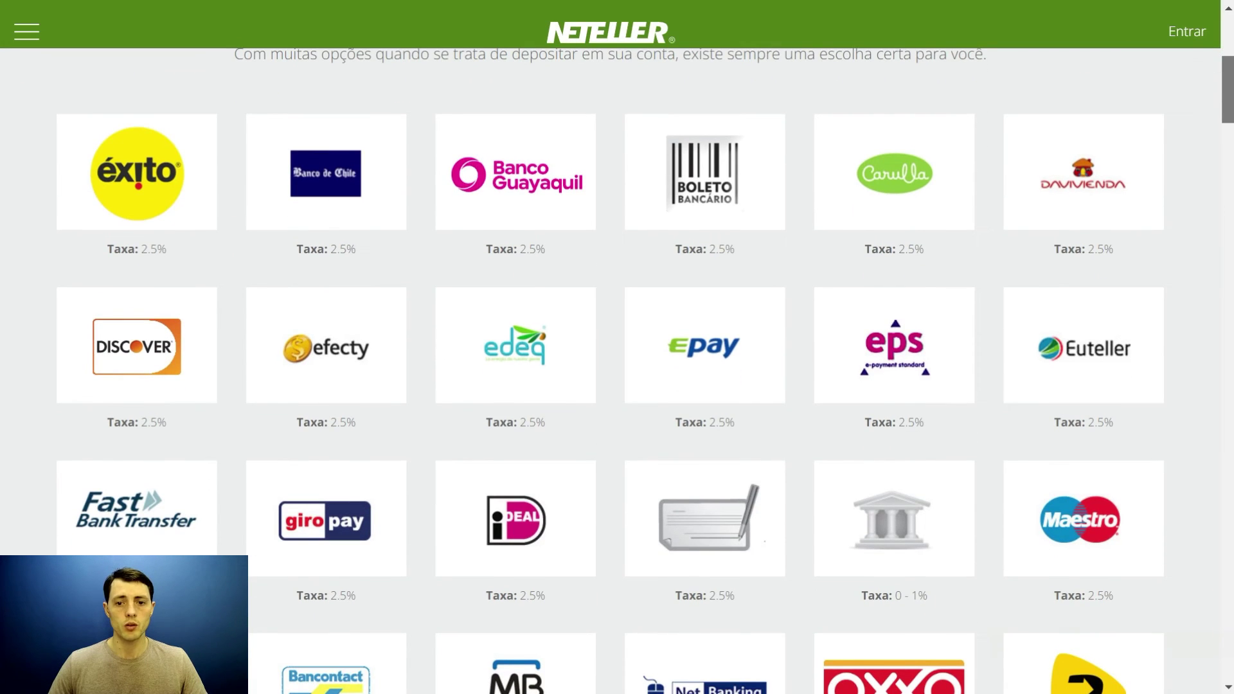
scroll(733, 216, "down", 1)
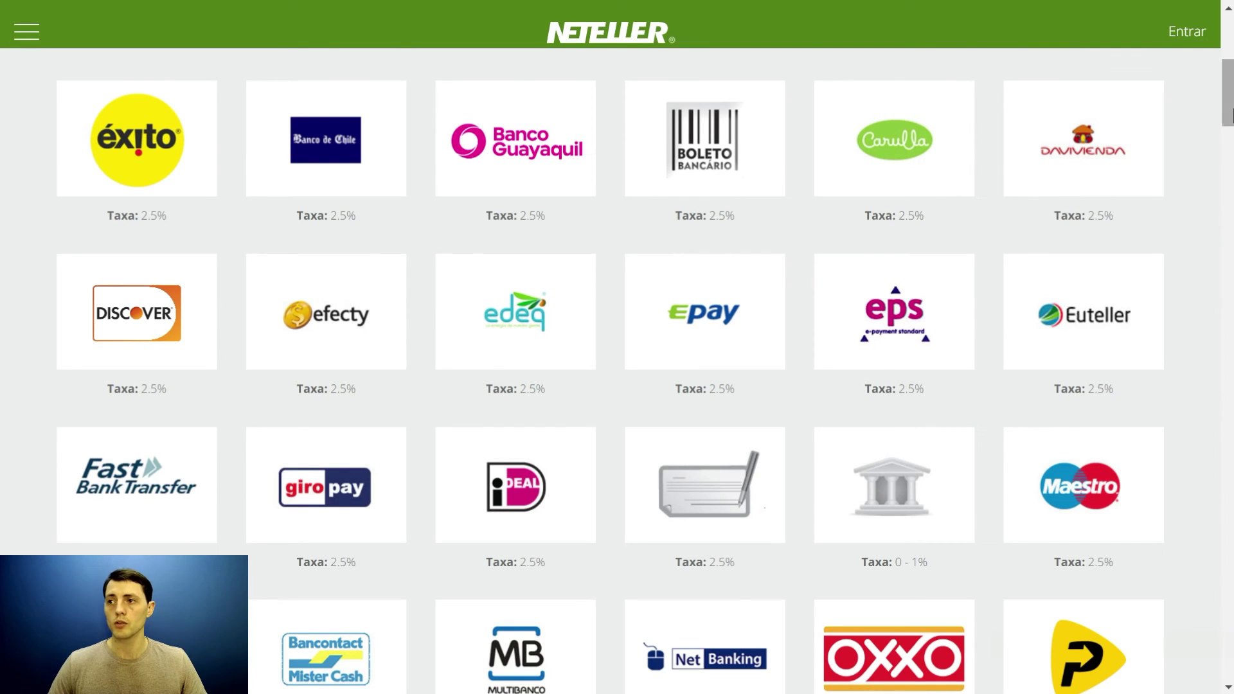
Reveal the name of the 10 USD bank withdrawal option in the withdrawal fees list
left_click_drag(1228, 96, 1227, 246)
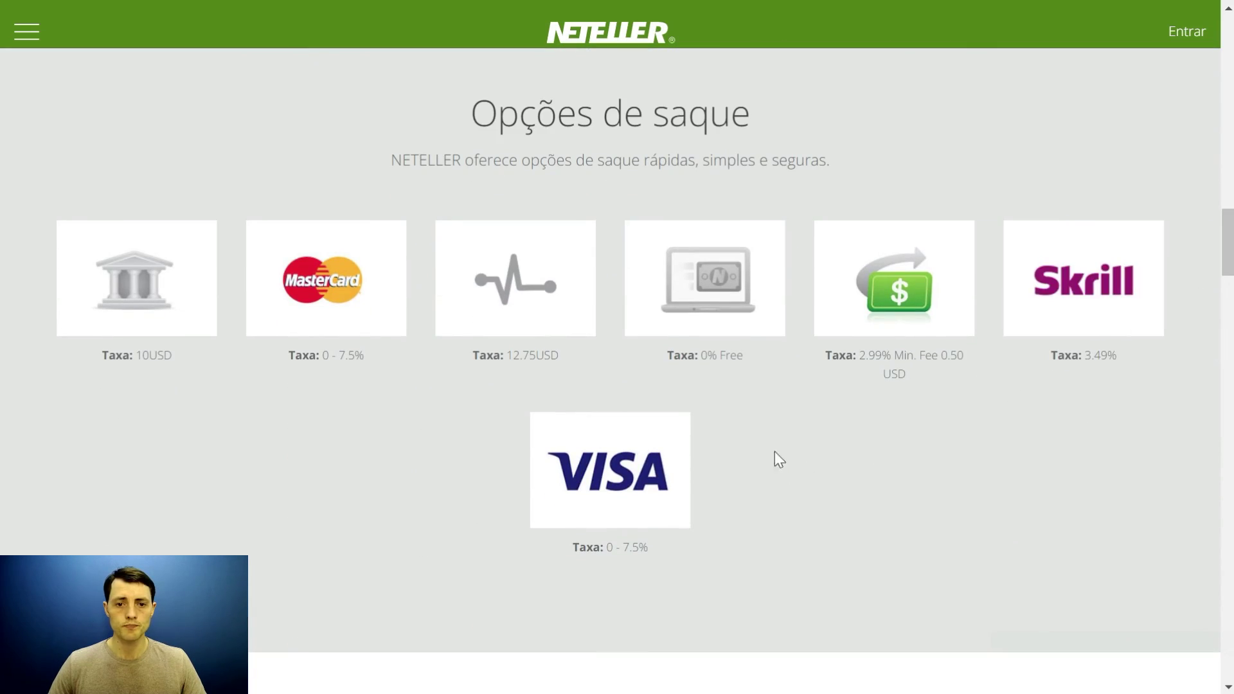
mouse_move(716, 297)
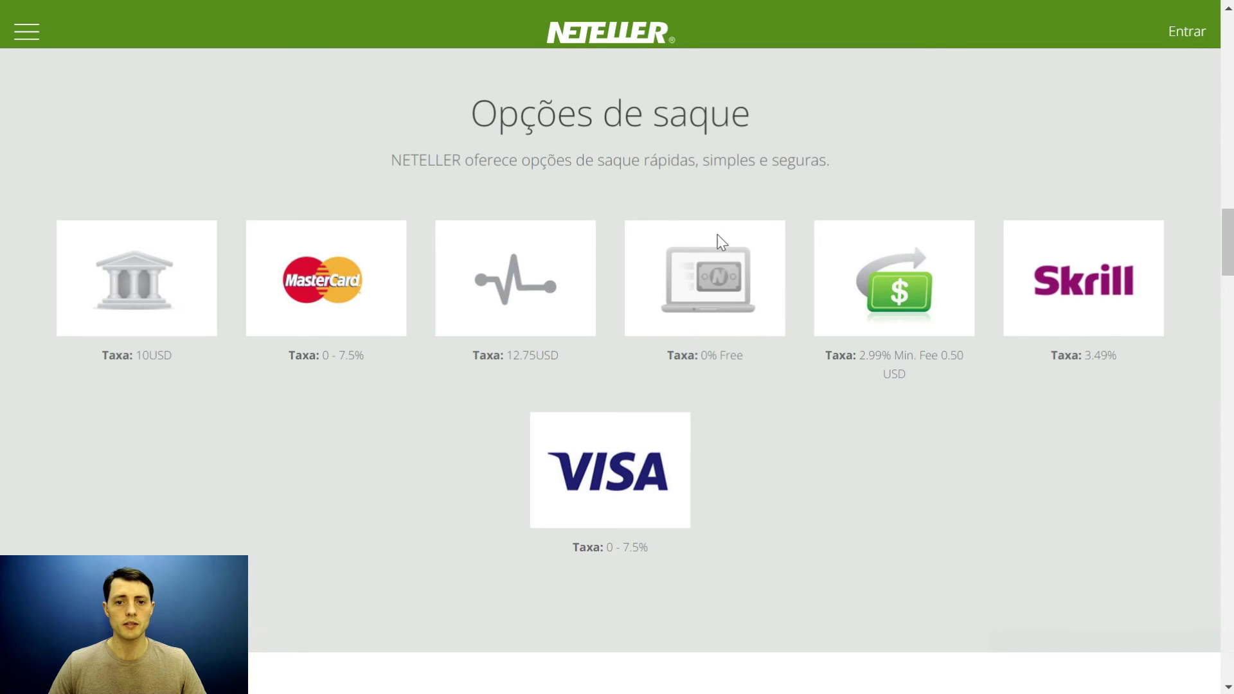
left_click(144, 301)
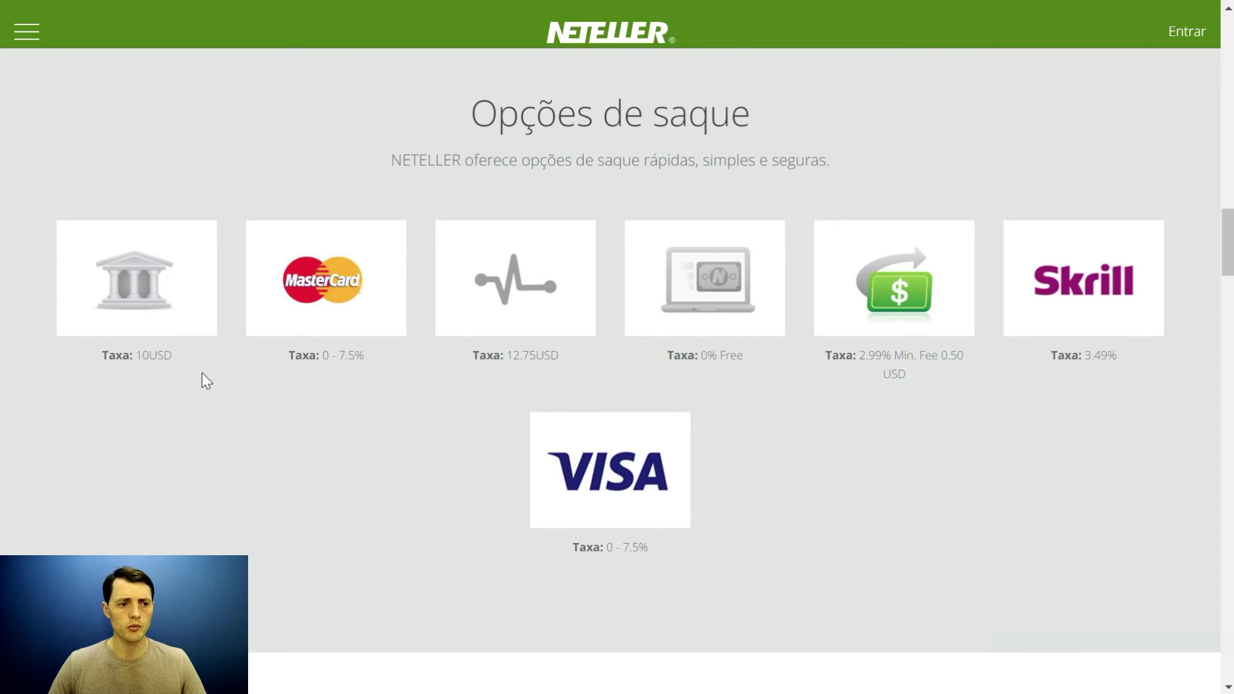
left_click_drag(1223, 241, 1218, 289)
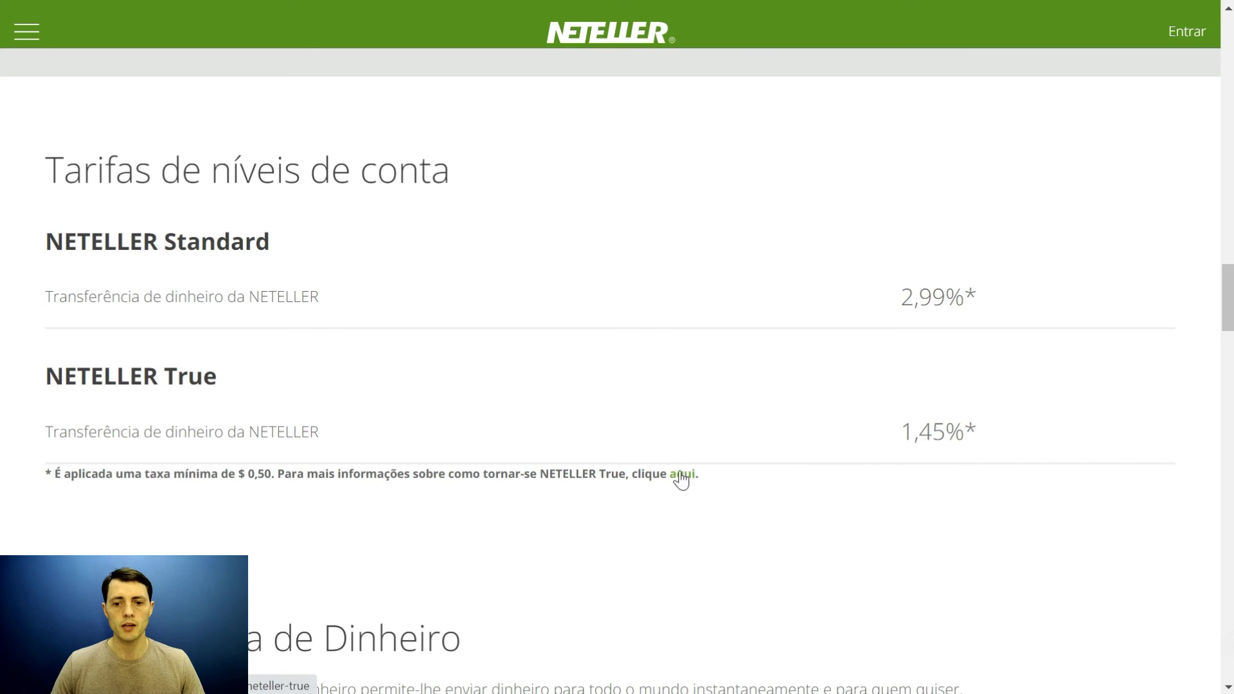
Scroll through the tariff tables: 2.99 % Standard, 1.45 % True, 1.50 % crypto
scroll(1226, 282, "down", 3)
scroll(1225, 315, "down", 6)
scroll(617, 364, "down", 7)
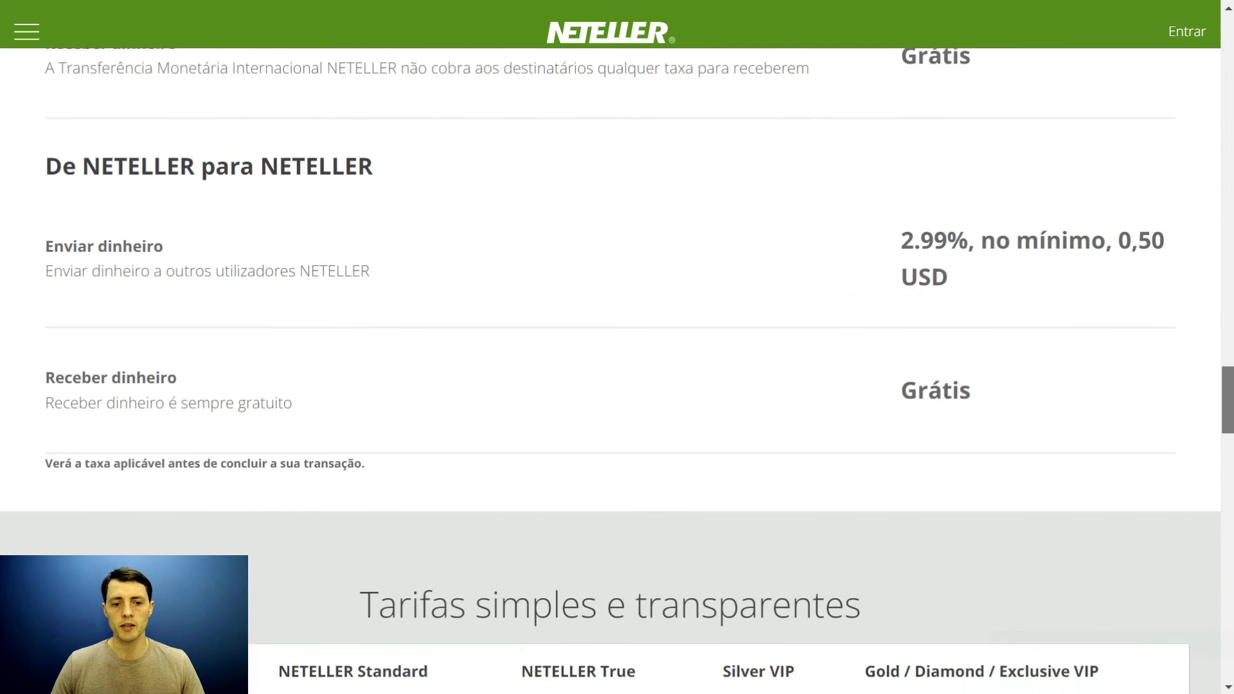
scroll(617, 364, "down", 6)
scroll(617, 364, "down", 5)
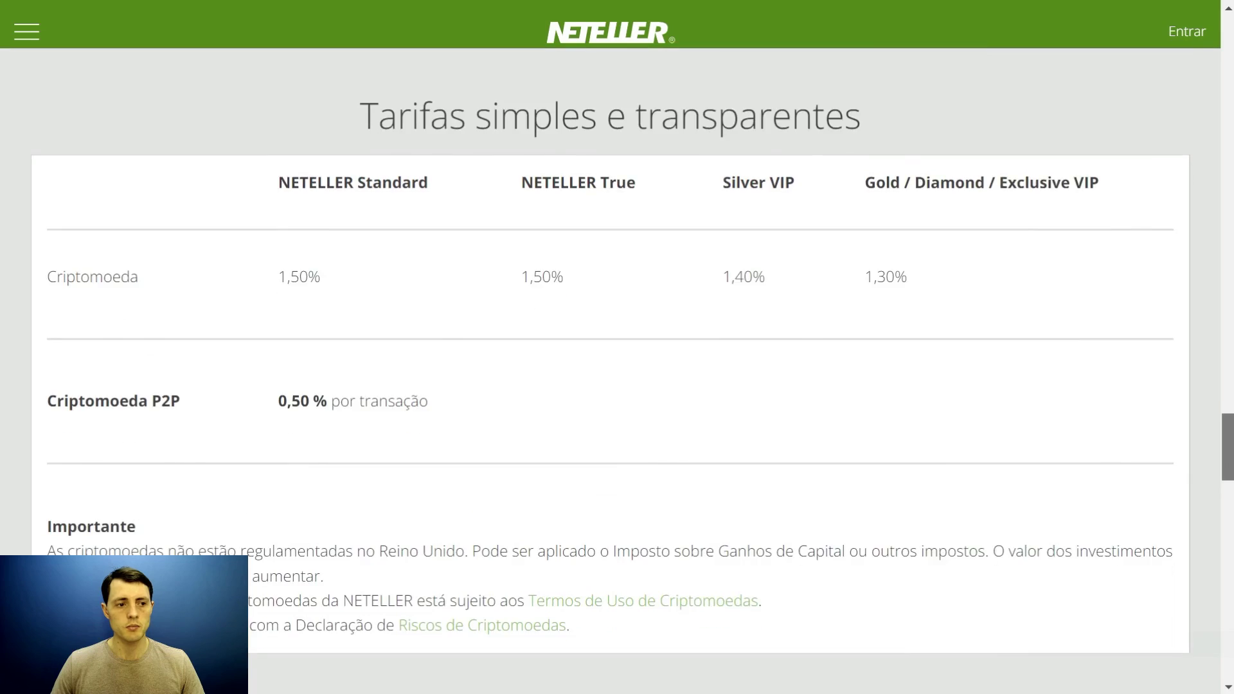
scroll(617, 365, "up", 3)
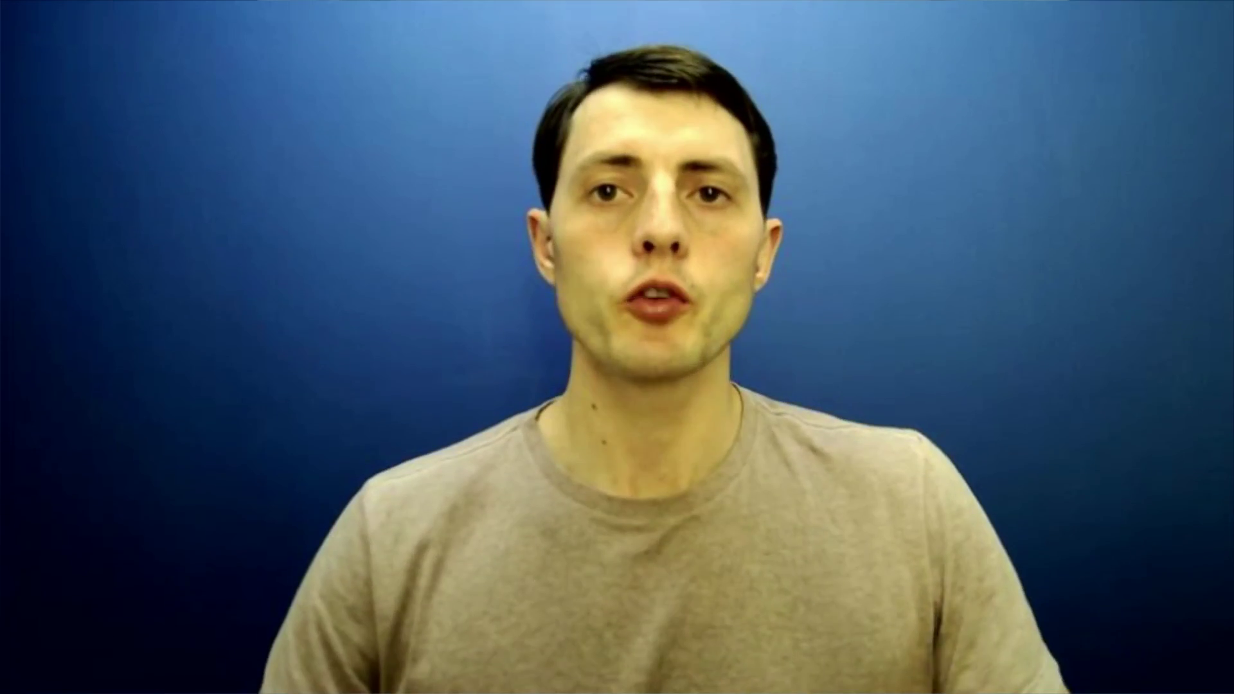